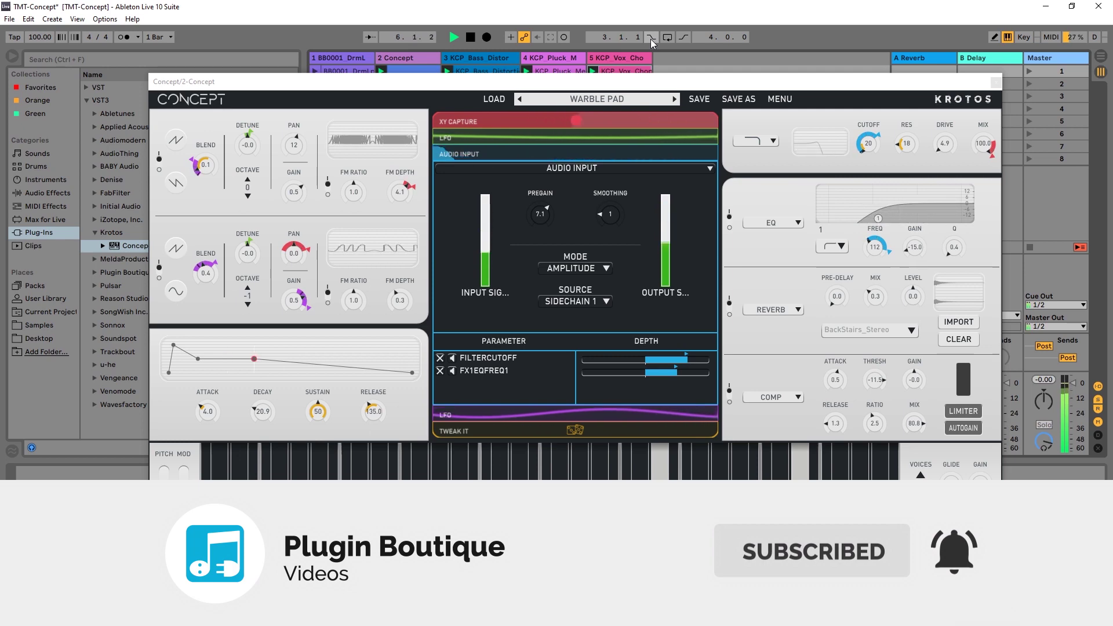
# Inspect the XY Capture and first LFO modulator settings, then return to the overview.
pyautogui.click(554, 155)
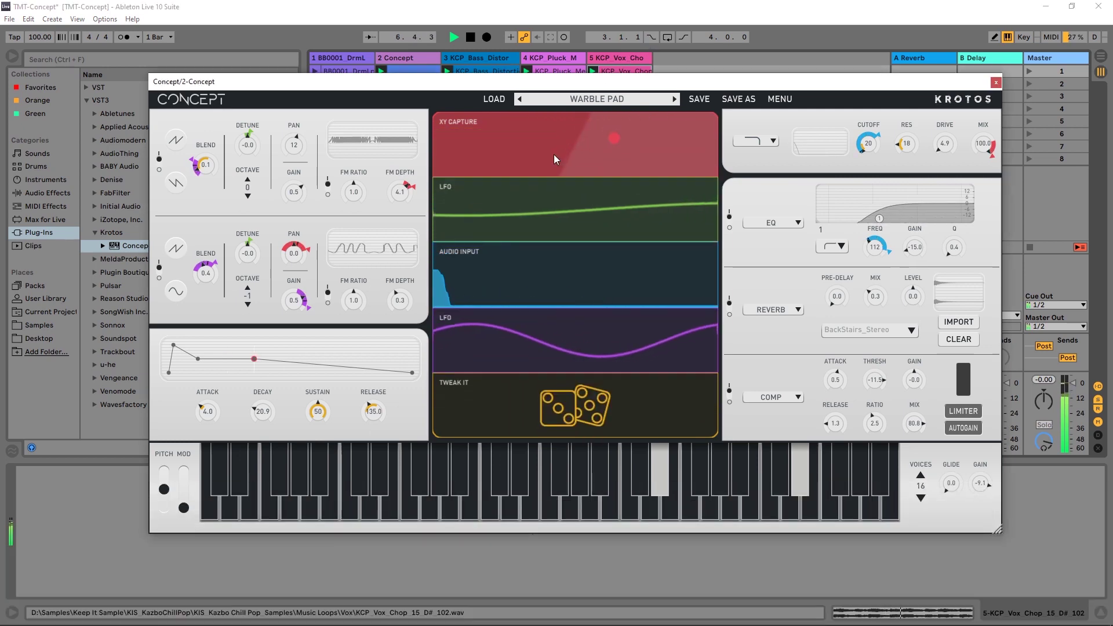
pyautogui.click(555, 158)
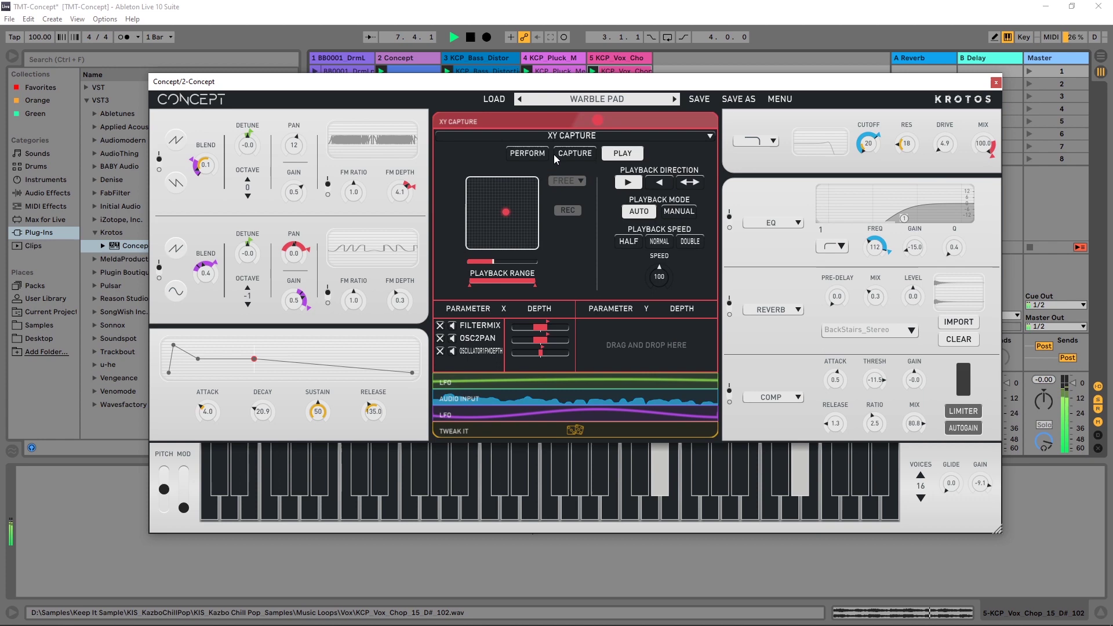
pyautogui.click(555, 123)
pyautogui.click(561, 199)
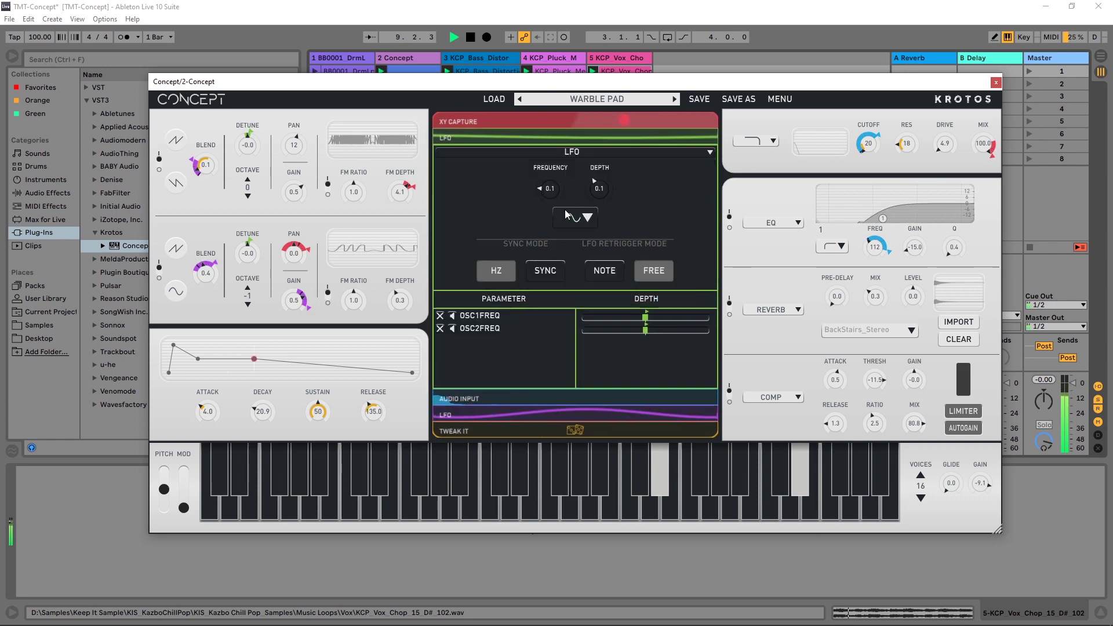
pyautogui.click(548, 142)
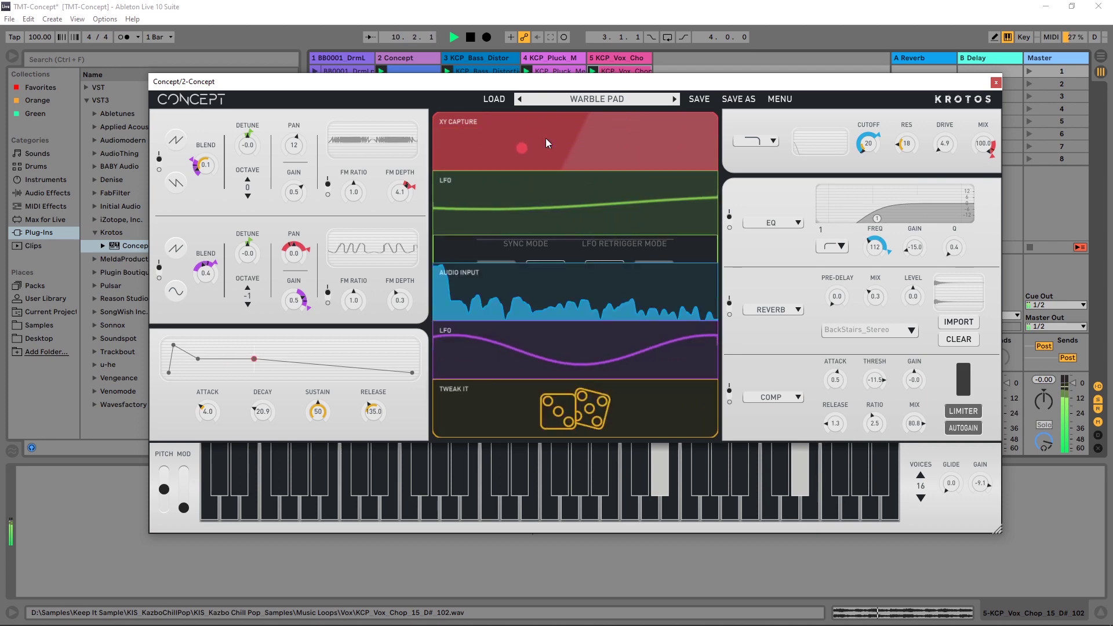
# Randomise the patch twice with the Tweak It dice and stop playback.
pyautogui.click(568, 399)
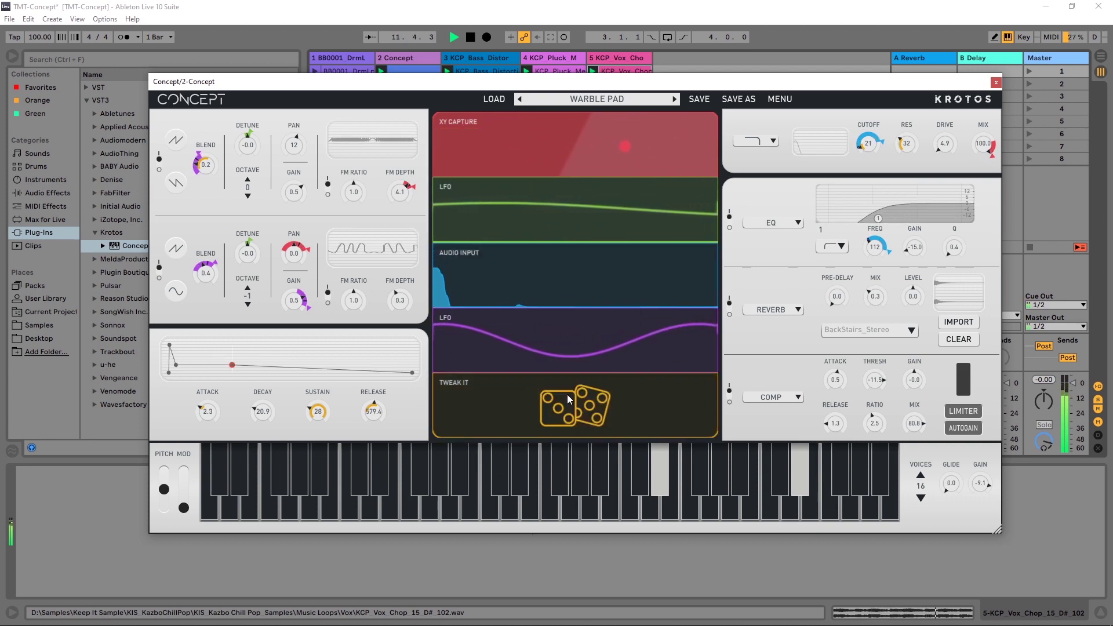
pyautogui.click(568, 399)
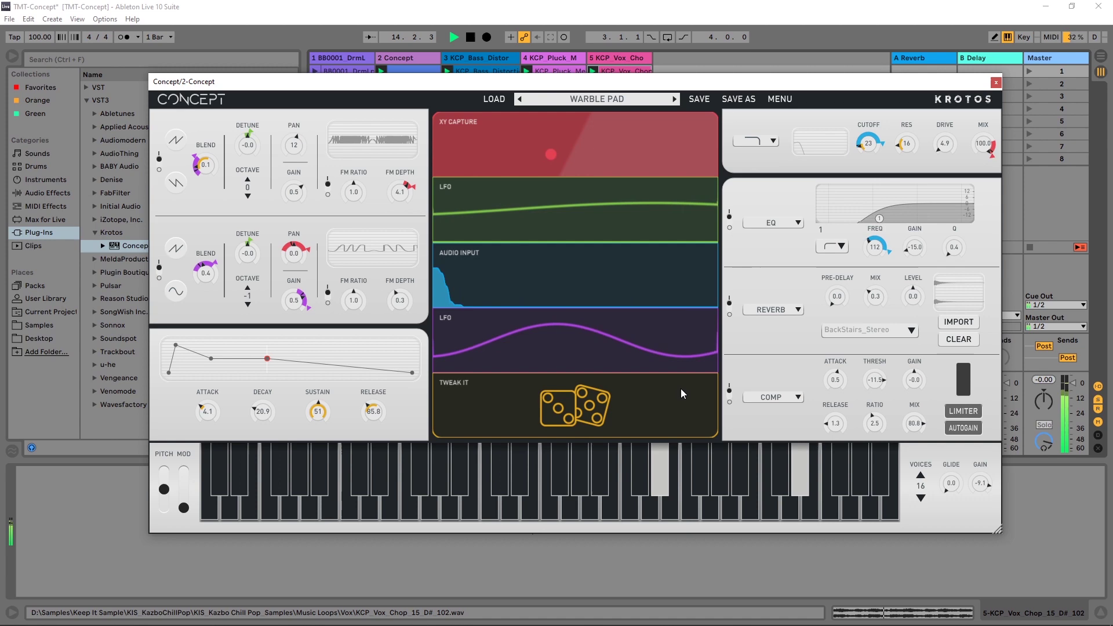
pyautogui.press('space')
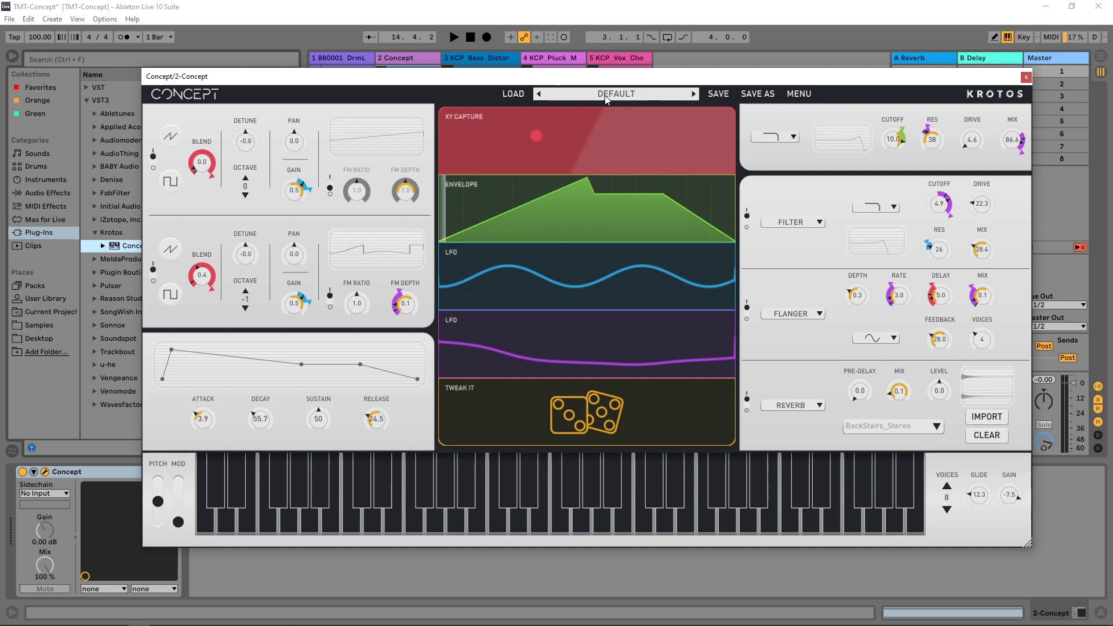
# Change the envelope modulator to Audio Input and set the sidechain to 1-BB0001 DrmL.
pyautogui.moveTo(908, 133)
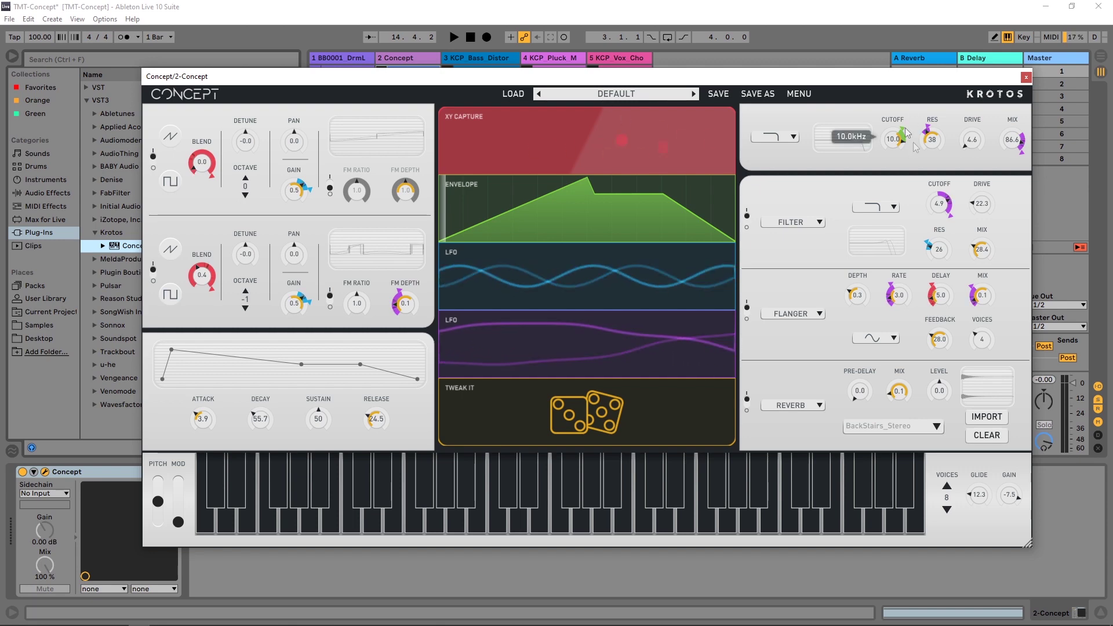
pyautogui.click(607, 217)
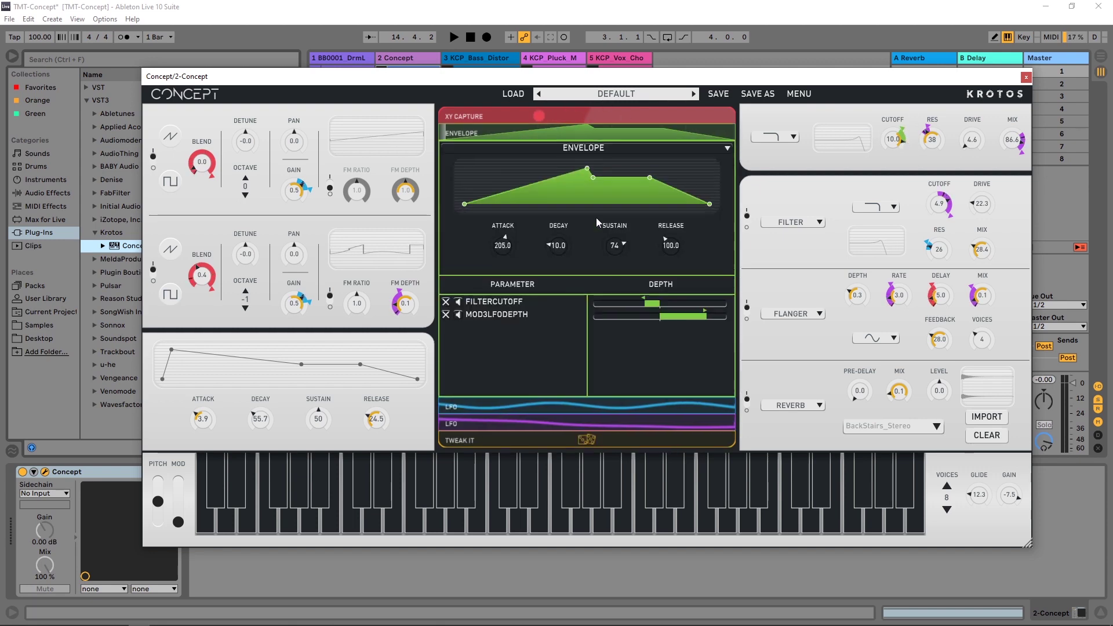
pyautogui.click(587, 149)
pyautogui.click(510, 178)
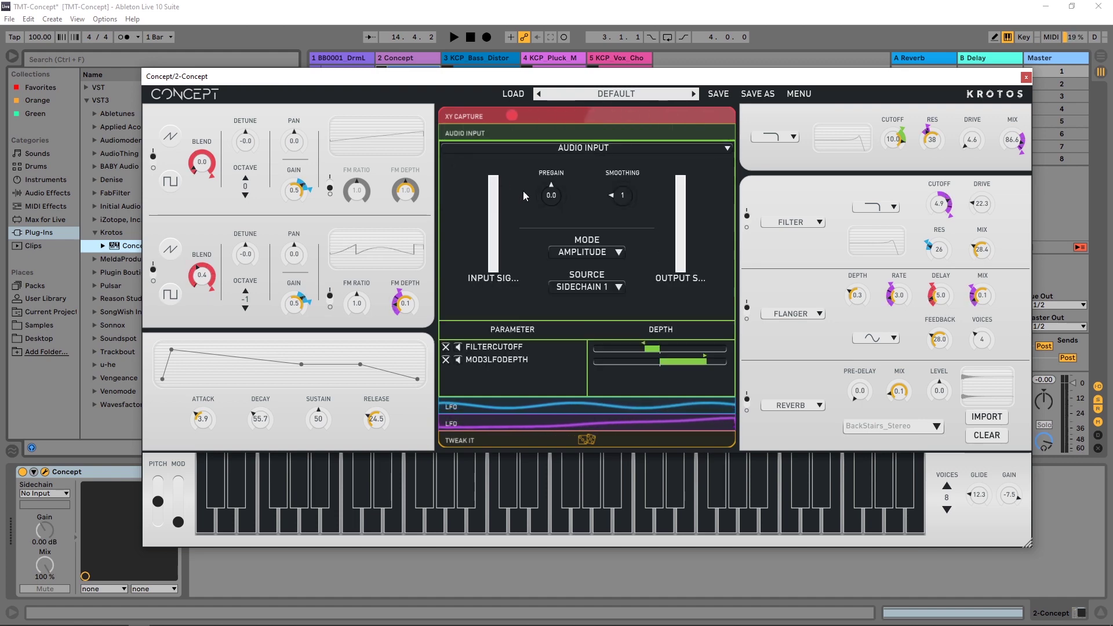
pyautogui.click(47, 496)
pyautogui.click(60, 508)
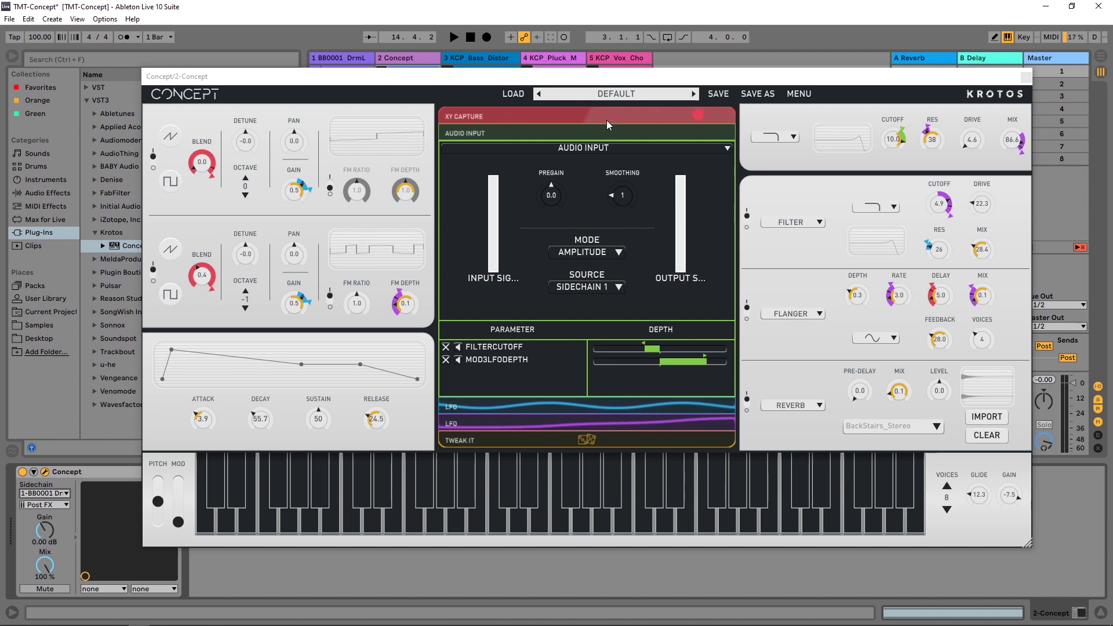
# Load the Factory Presets > 04_PADS > Warble Pad preset.
pyautogui.click(604, 99)
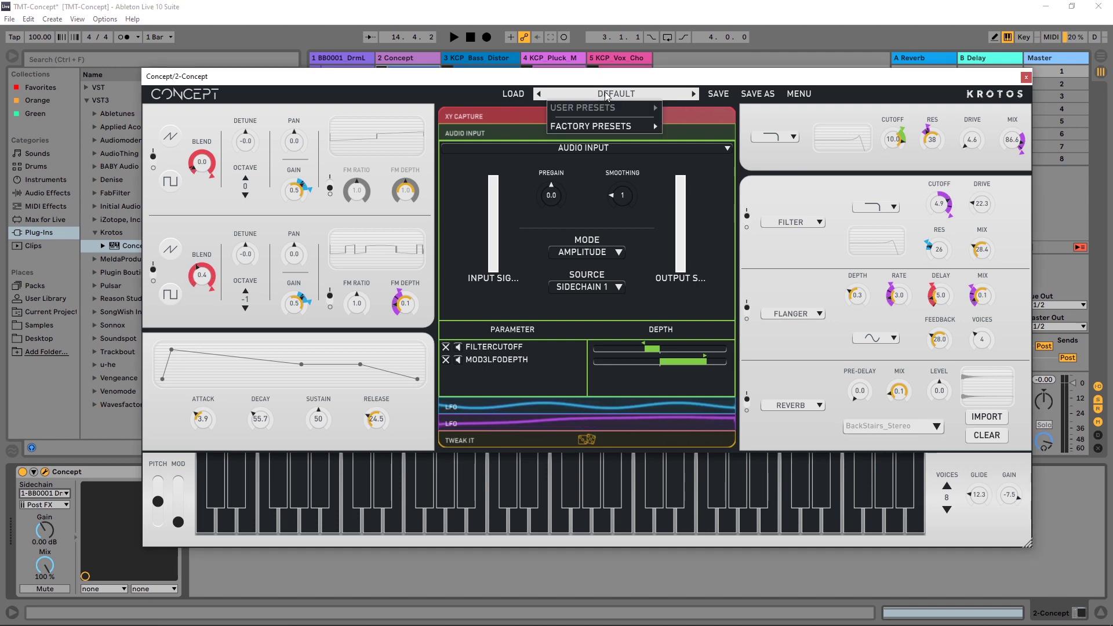
pyautogui.moveTo(597, 125)
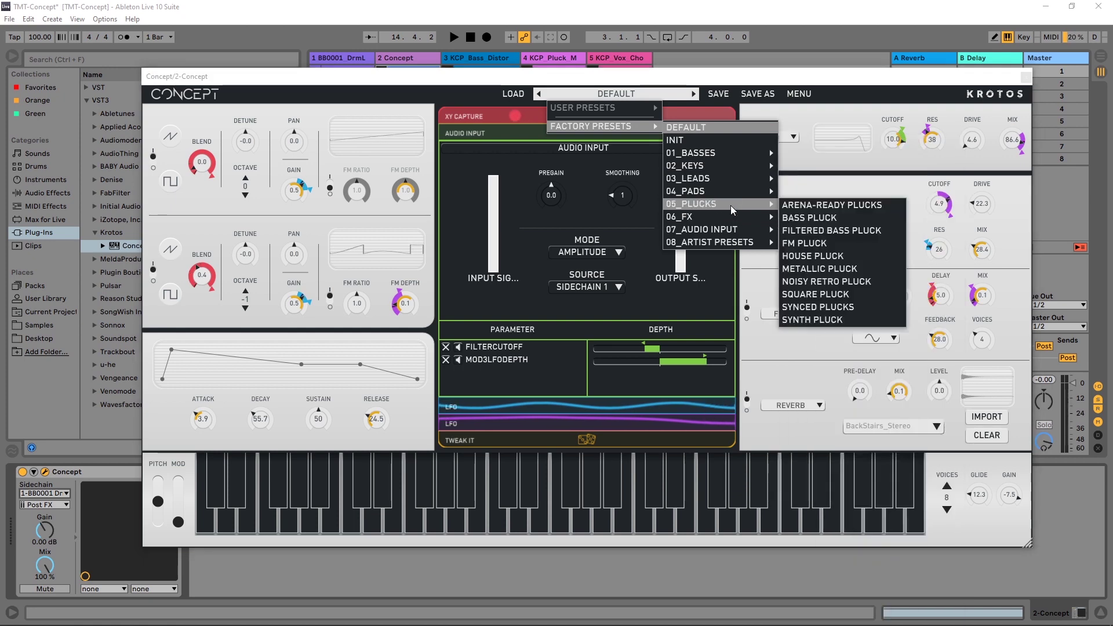
pyautogui.moveTo(725, 190)
pyautogui.scroll(-1, 878, 533)
pyautogui.scroll(-2, 878, 533)
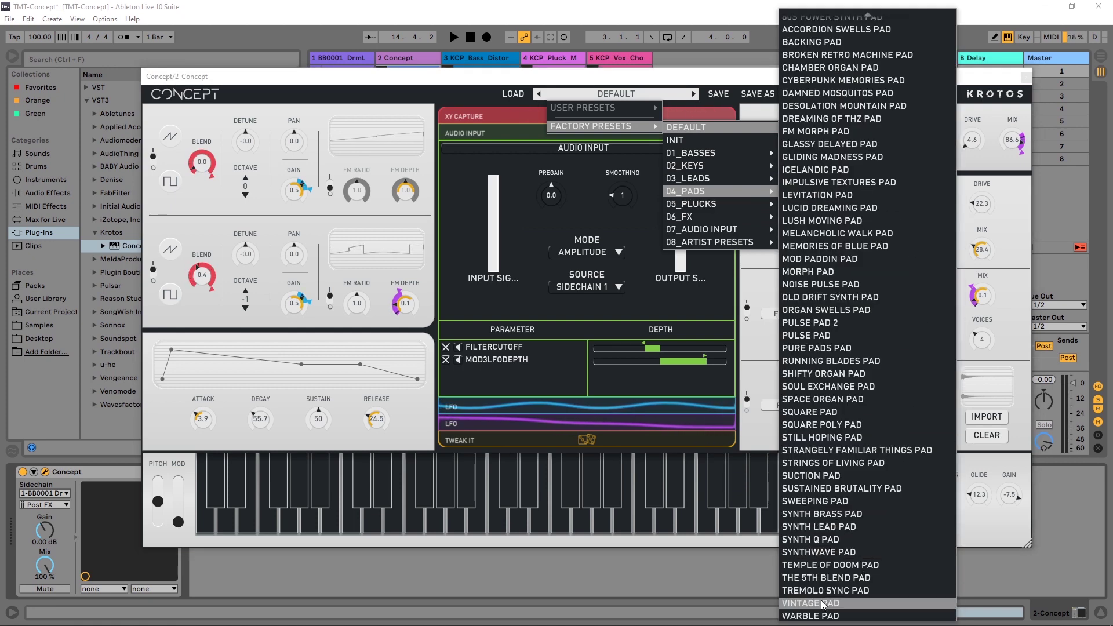
pyautogui.click(826, 619)
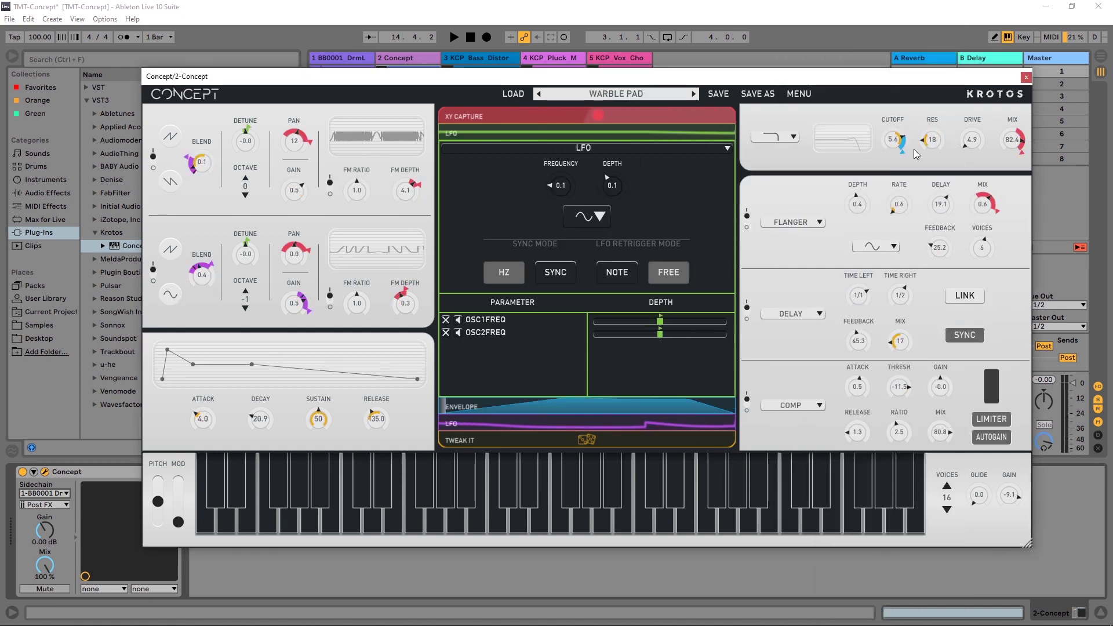
# Switch Warble Pad's filter-cutoff envelope modulator to Audio Input.
pyautogui.moveTo(905, 142)
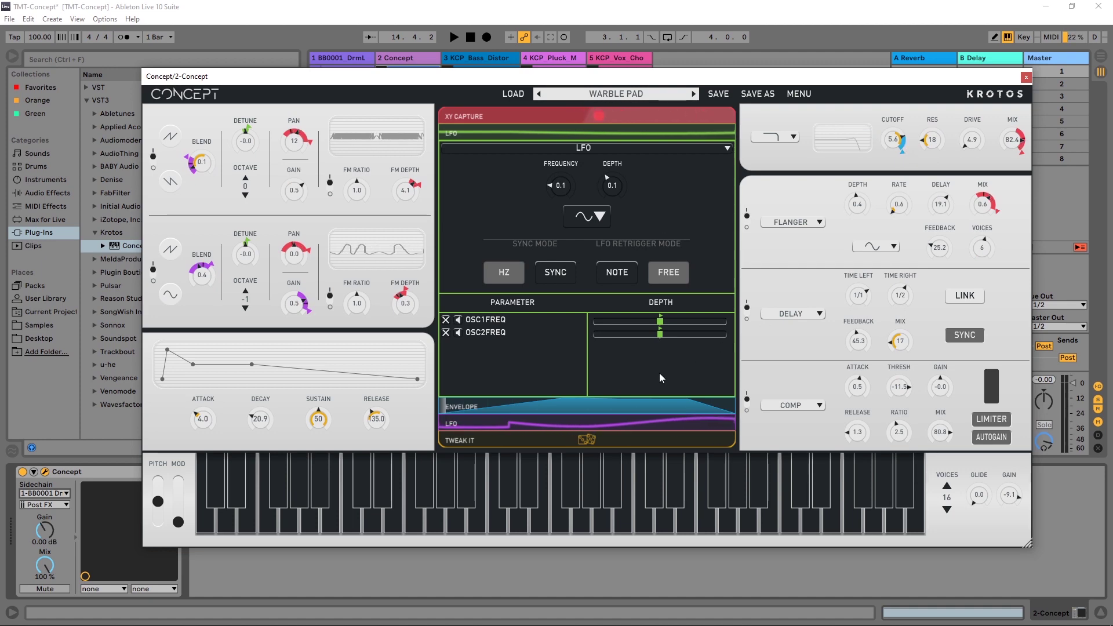
pyautogui.click(570, 406)
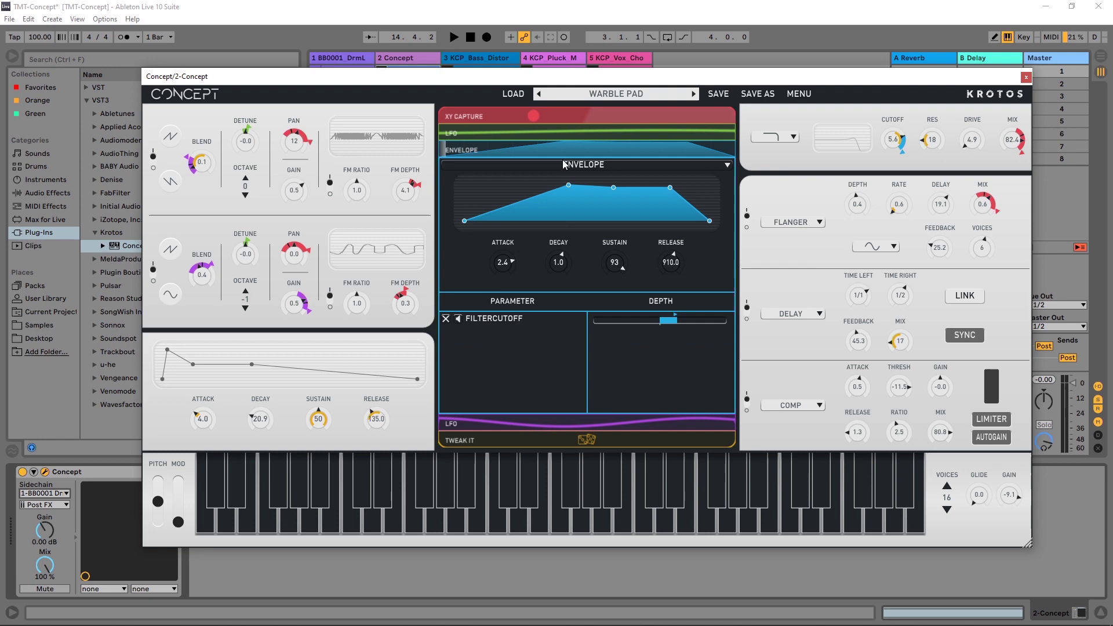
pyautogui.click(511, 164)
pyautogui.click(495, 195)
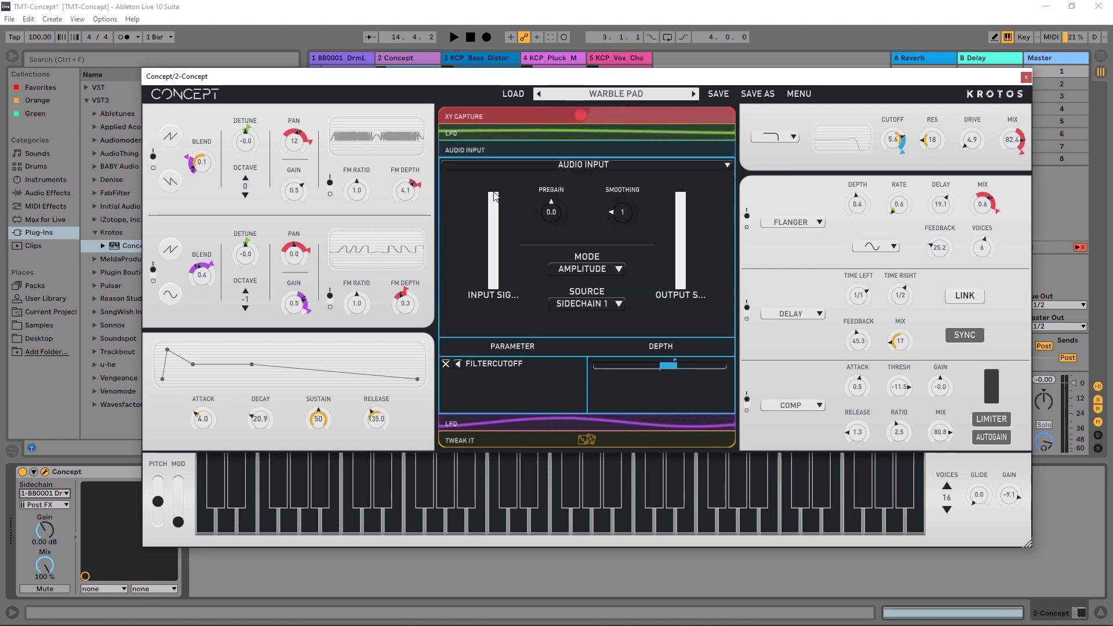
pyautogui.moveTo(422, 77); pyautogui.dragTo(772, 262)
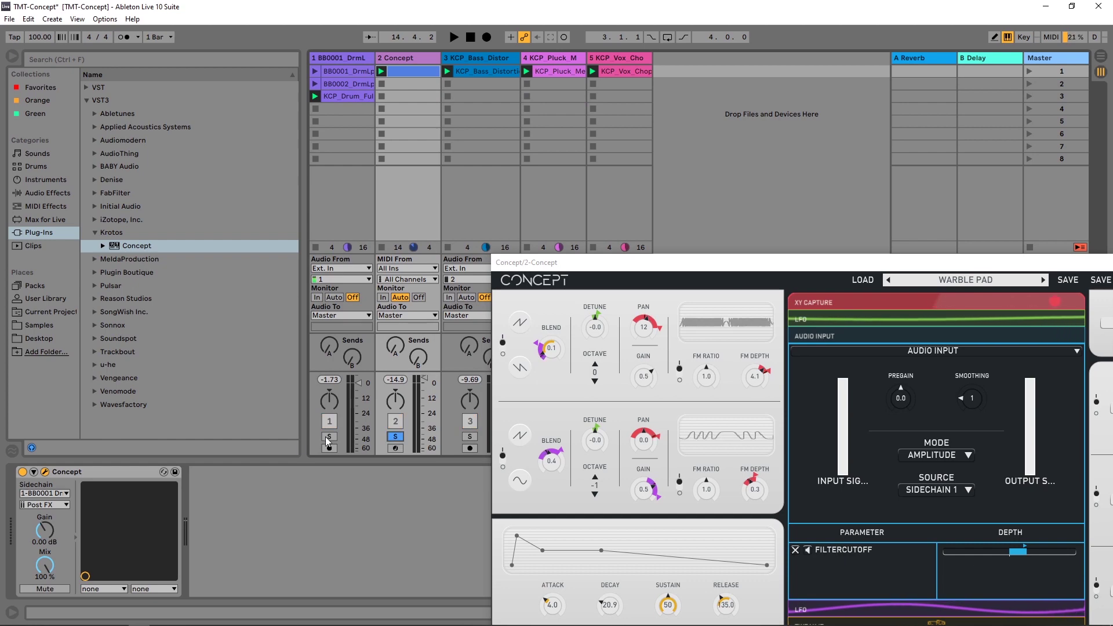
pyautogui.moveTo(695, 267); pyautogui.dragTo(374, 78)
pyautogui.press('space')
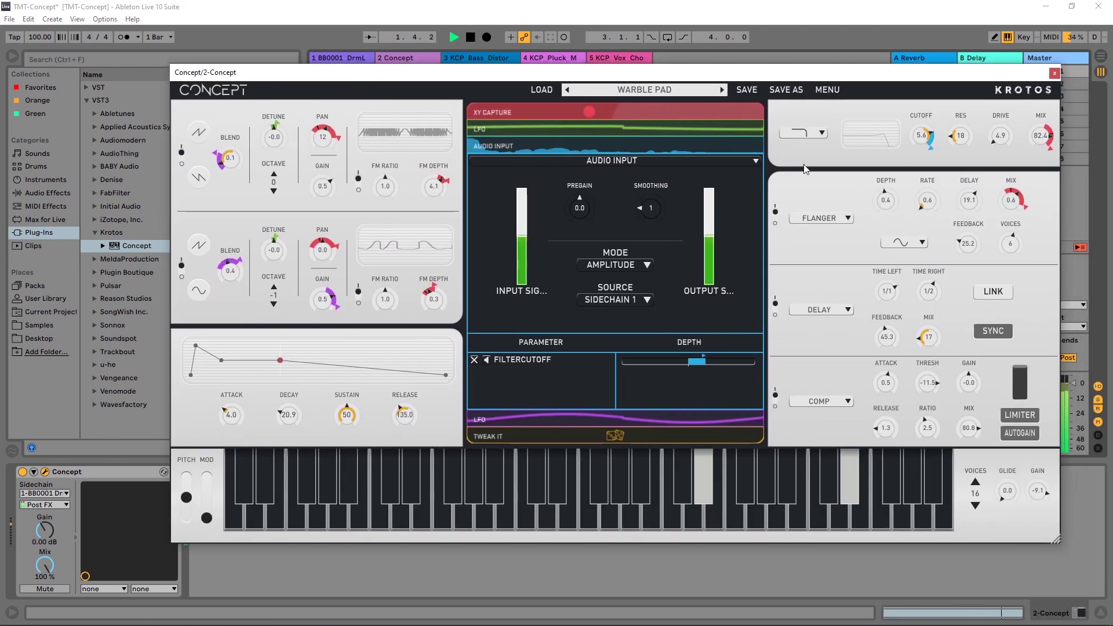
pyautogui.press('space')
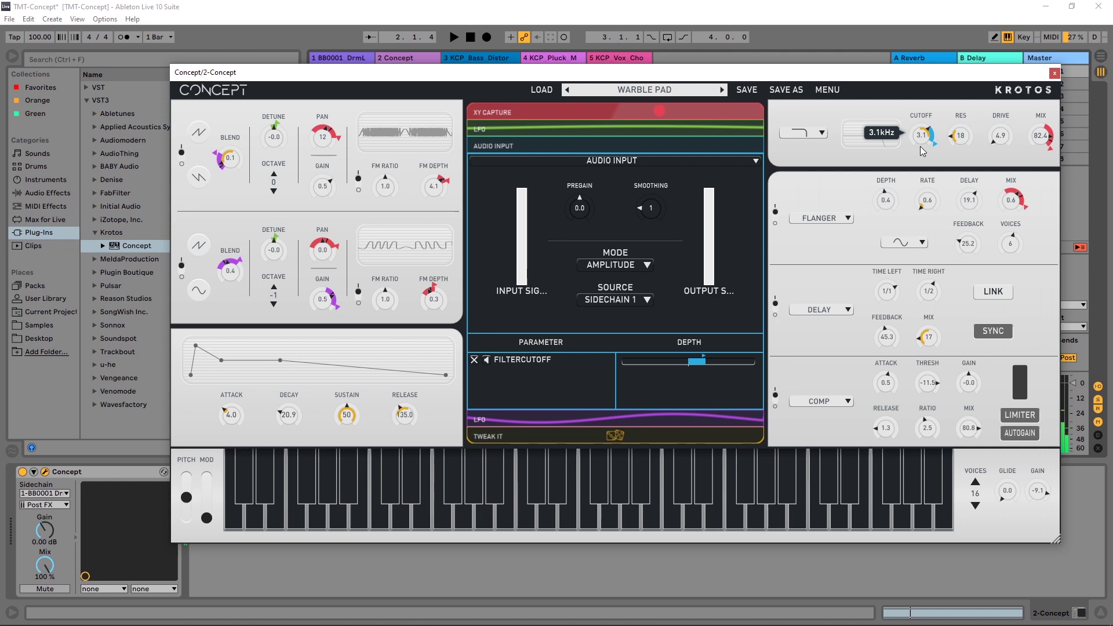
# Drop the filter cutoff from 3.1 kHz to 20 Hz and audition the result.
pyautogui.moveTo(906, 189); pyautogui.dragTo(897, 227)
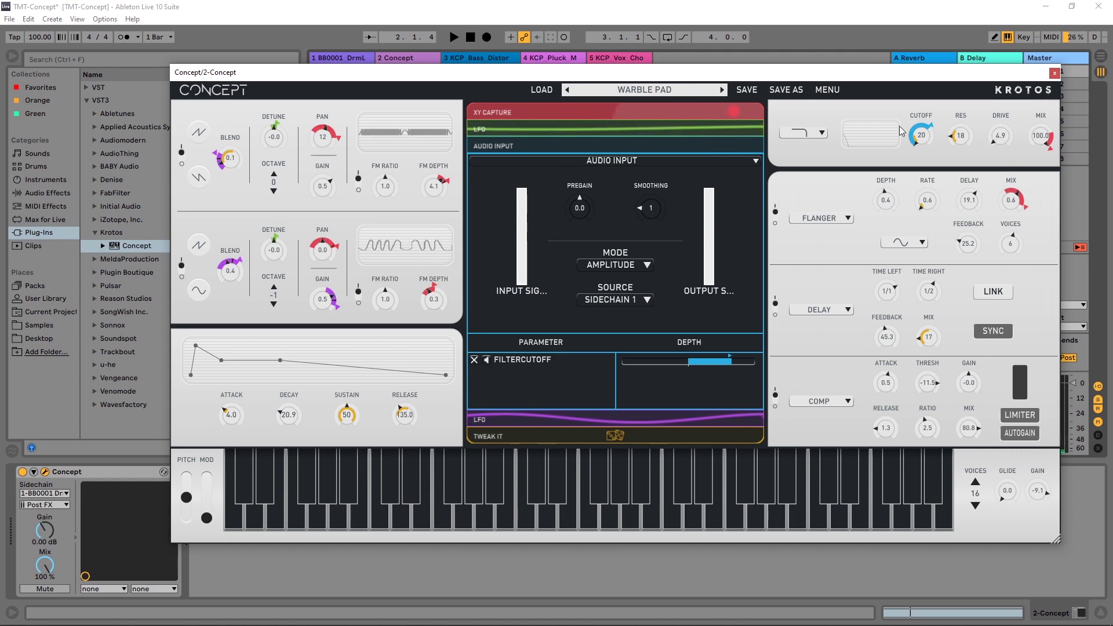
pyautogui.press('space')
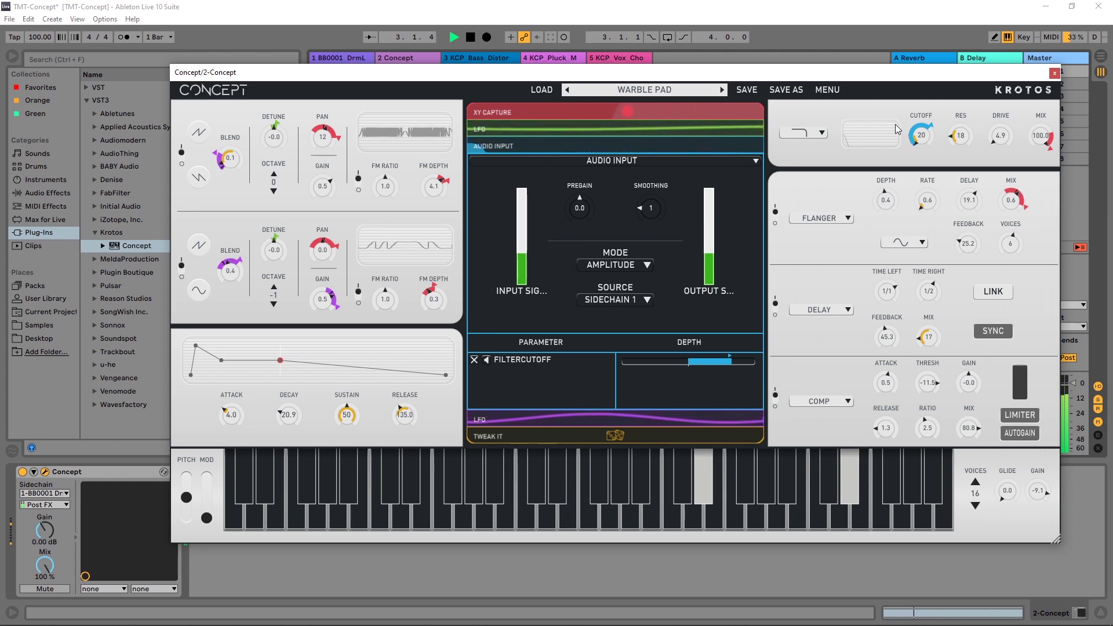
pyautogui.press('space')
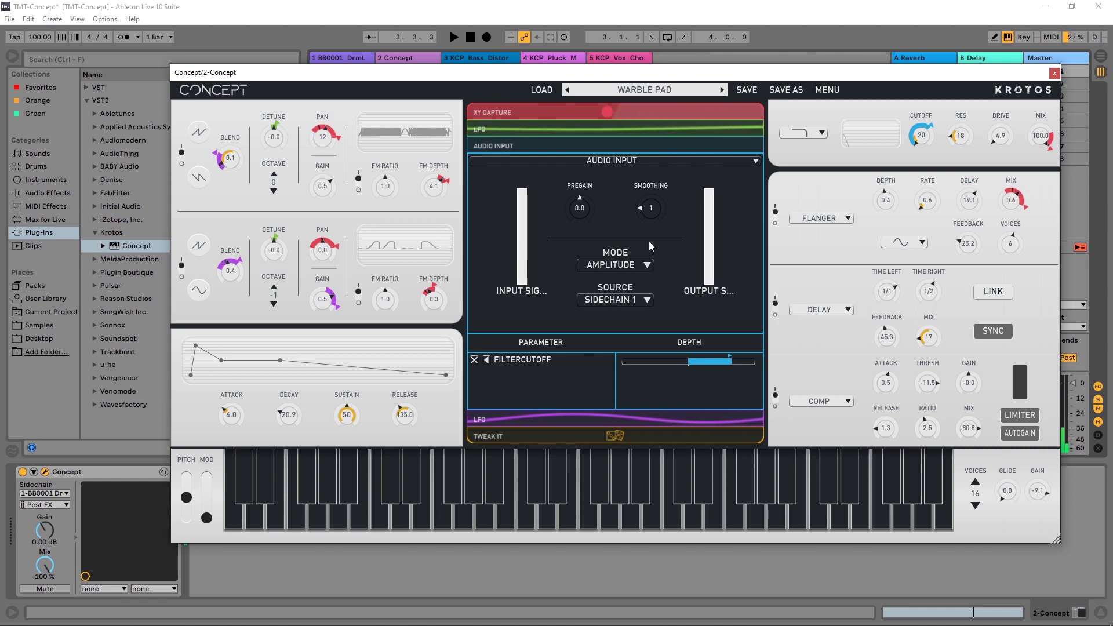
pyautogui.click(645, 265)
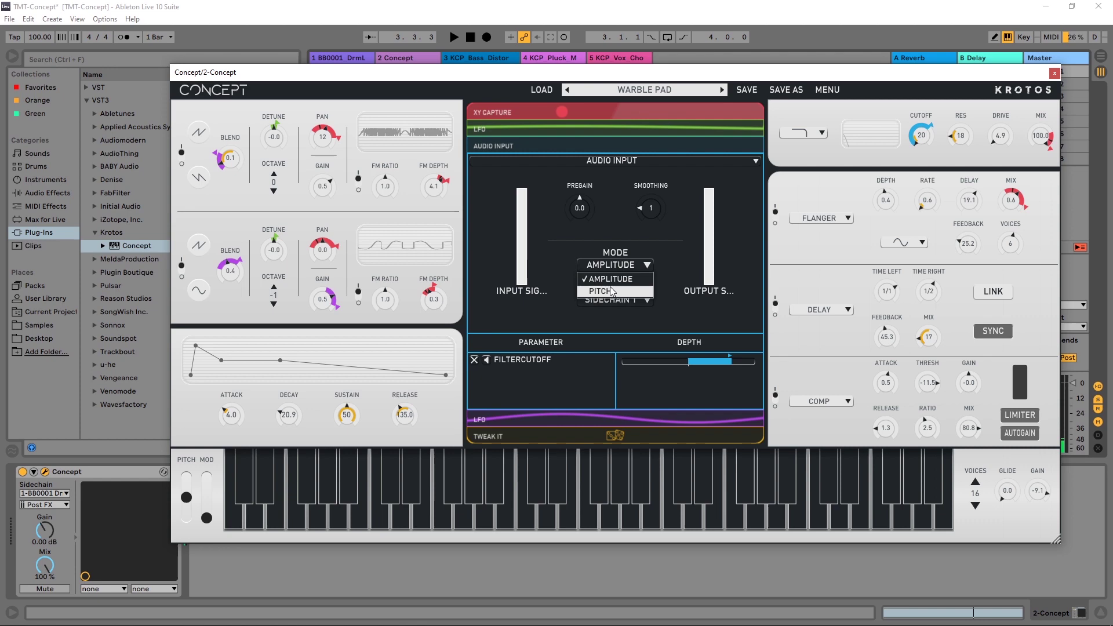
pyautogui.click(640, 275)
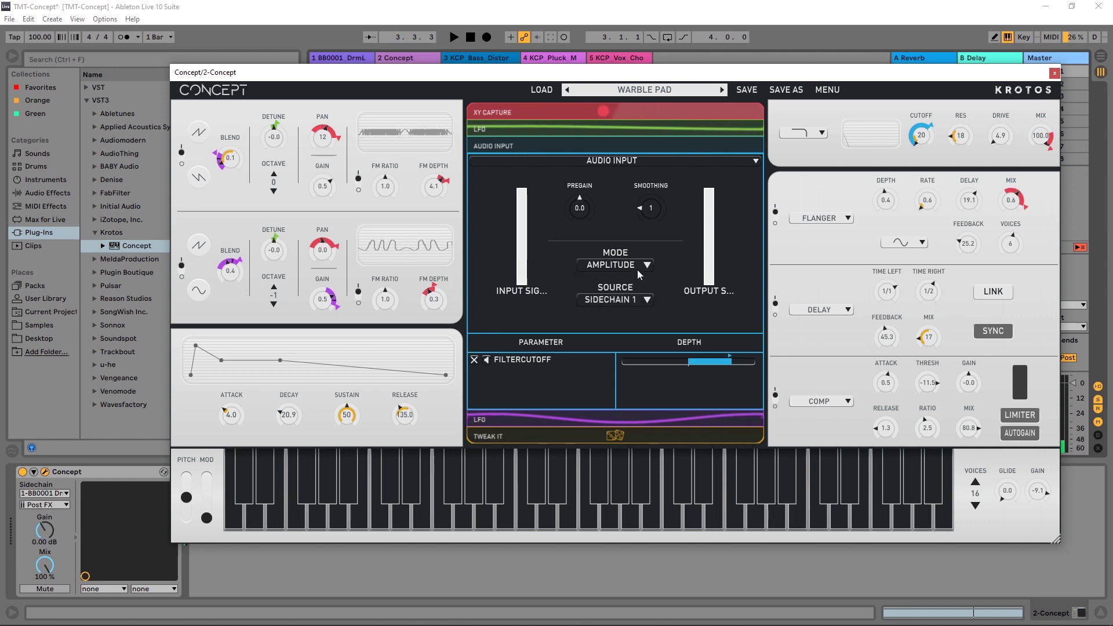
pyautogui.click(634, 305)
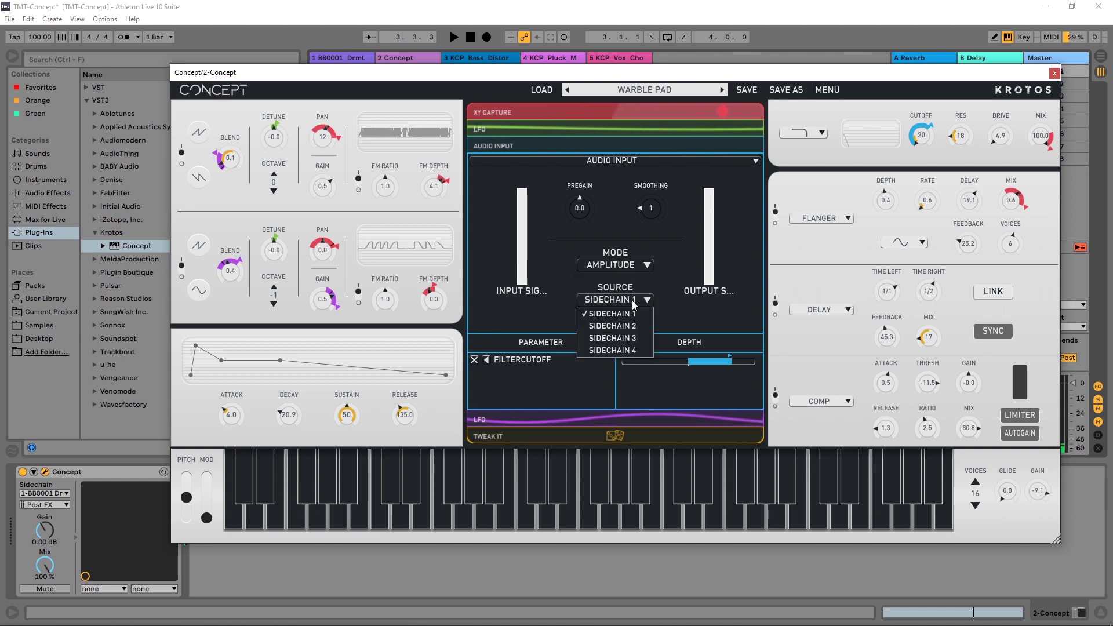
pyautogui.click(671, 327)
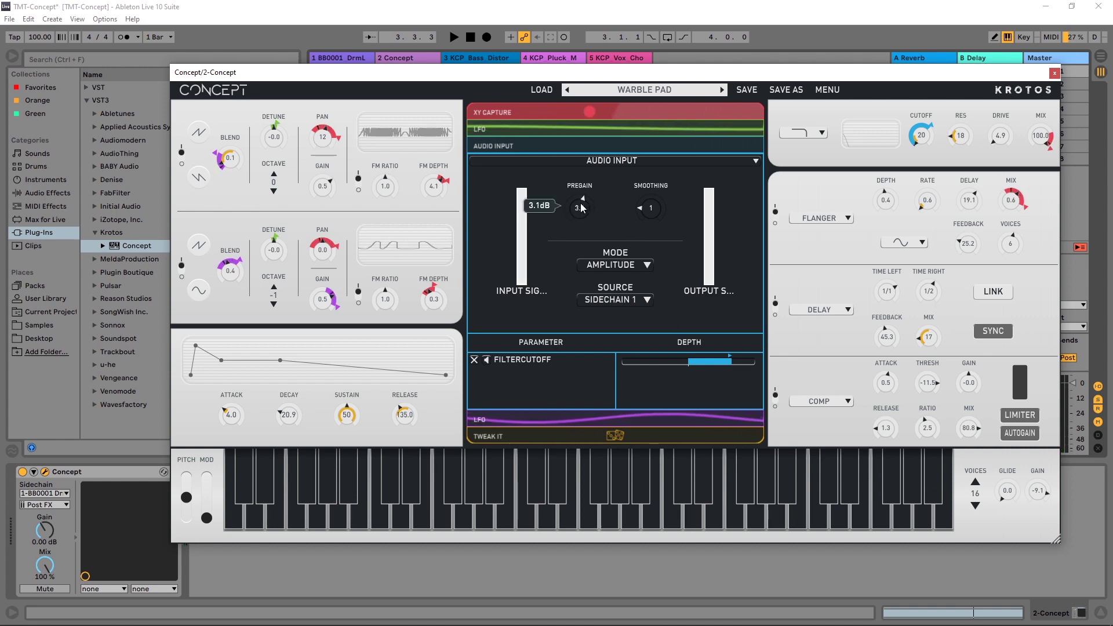
# Audition the drums driving the filter cutoff with the Audio Input pregain at 6.3.
pyautogui.press('space')
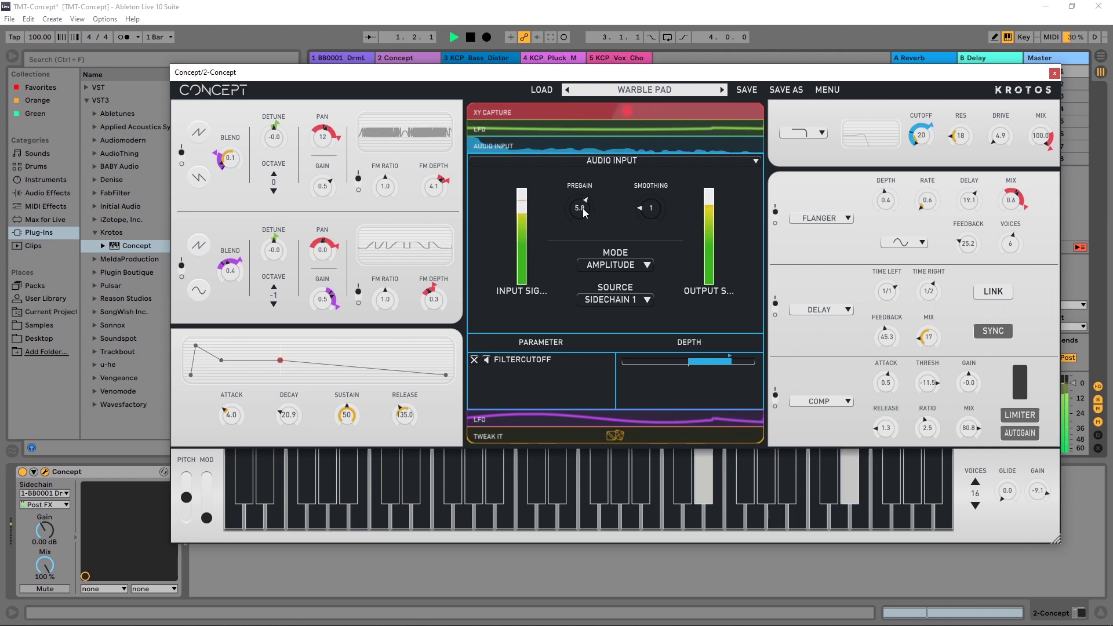
pyautogui.press('space')
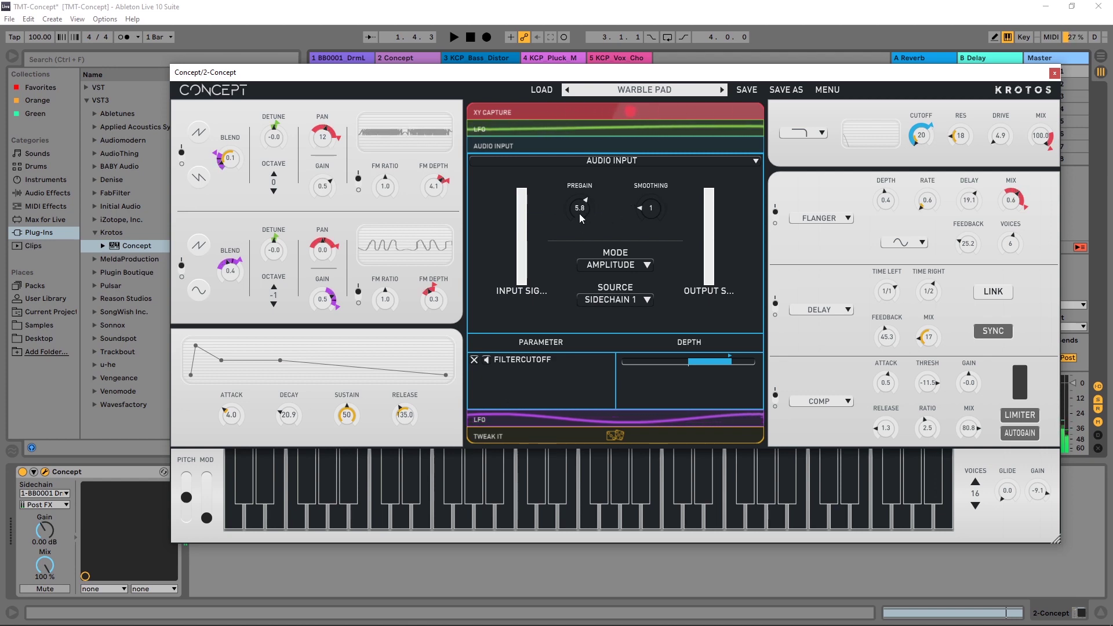
pyautogui.press('space')
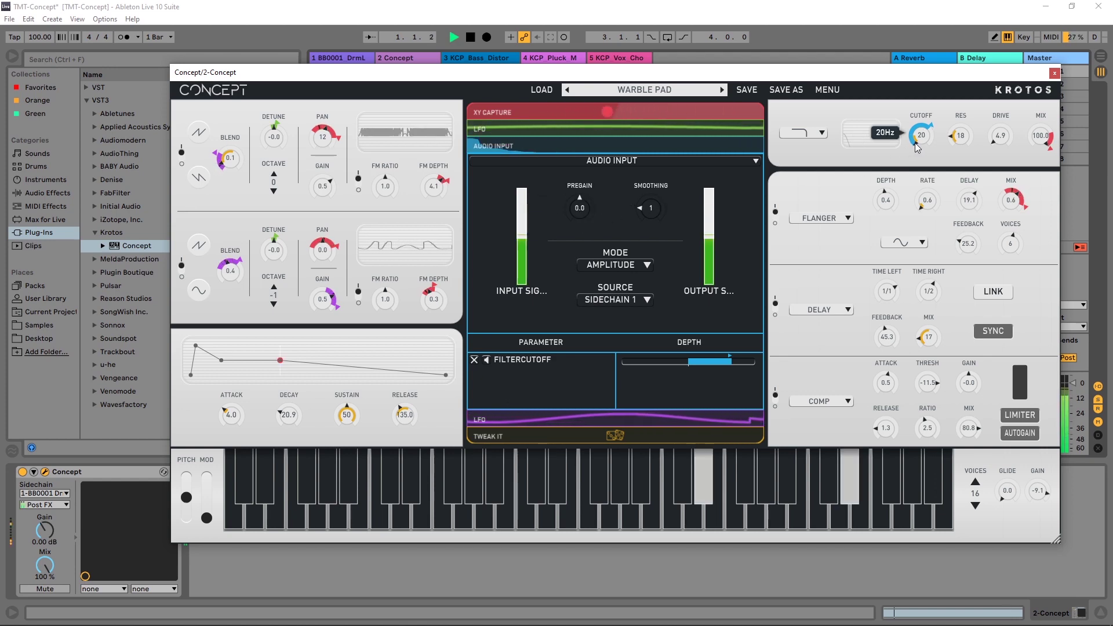
pyautogui.moveTo(924, 135)
pyautogui.press('space')
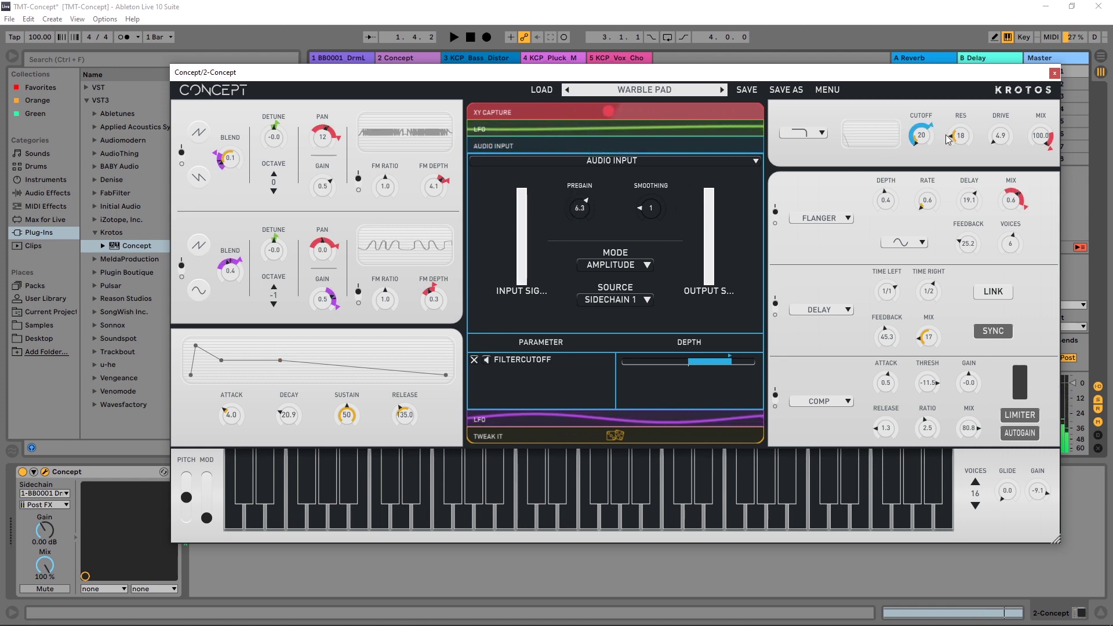
pyautogui.press('space')
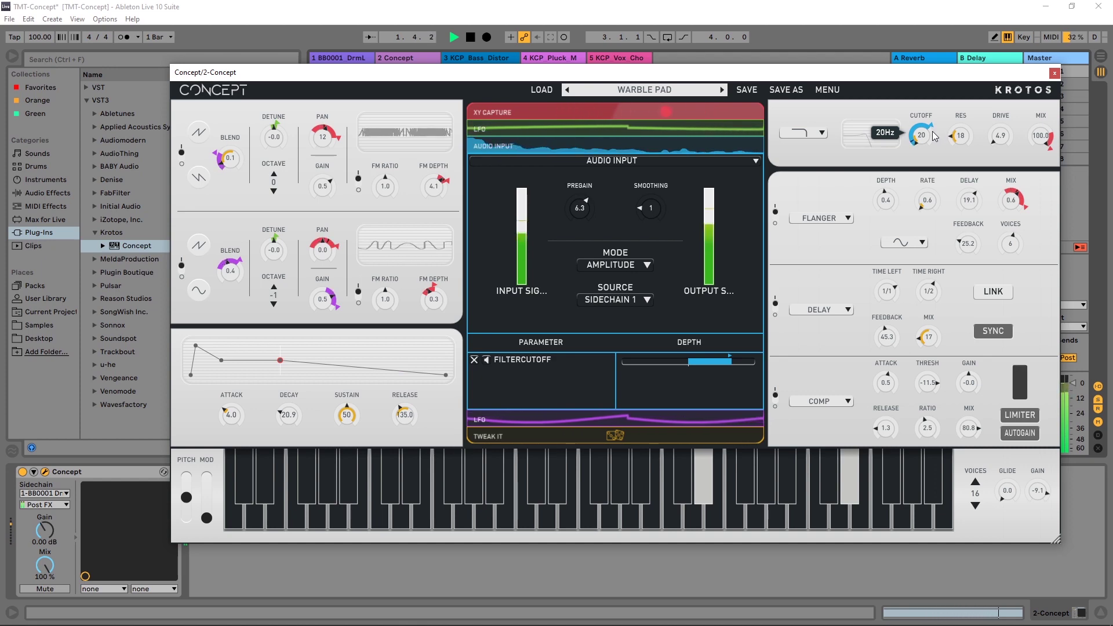
pyautogui.press('space')
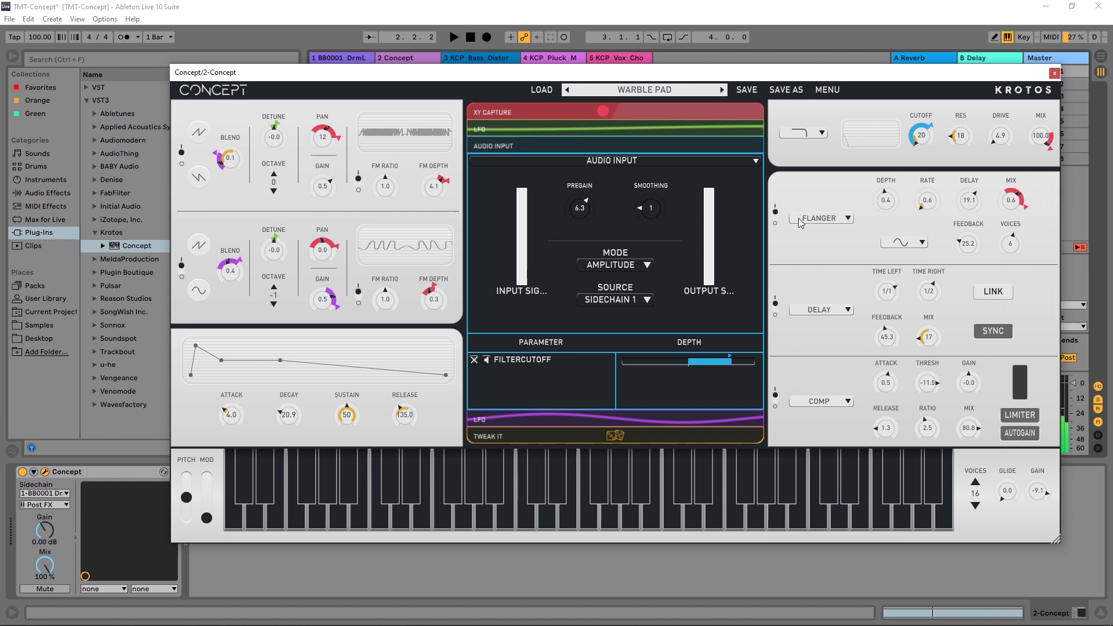
# Replace the flanger with a high-pass EQ and lower its Q.
pyautogui.click(825, 219)
pyautogui.click(806, 230)
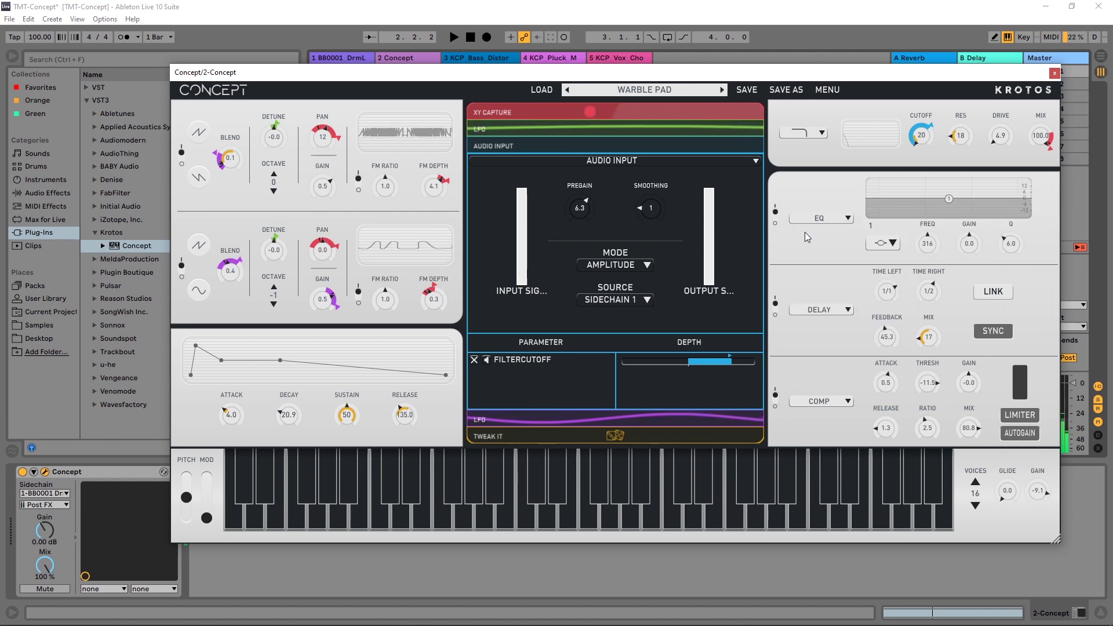
pyautogui.click(886, 248)
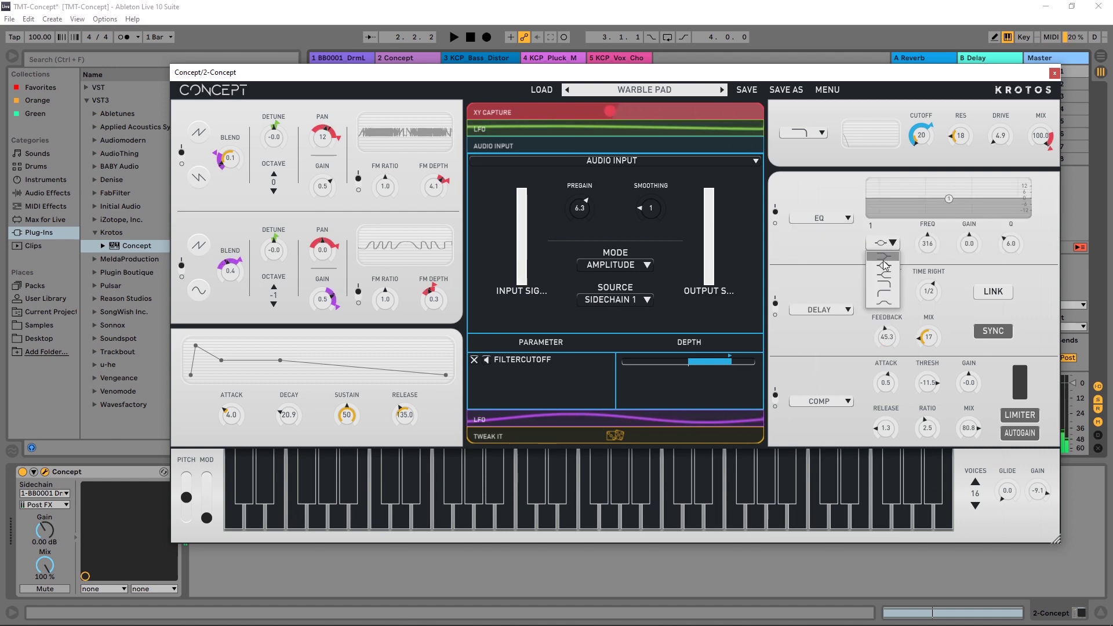
pyautogui.click(884, 295)
pyautogui.moveTo(1011, 244); pyautogui.dragTo(1013, 283)
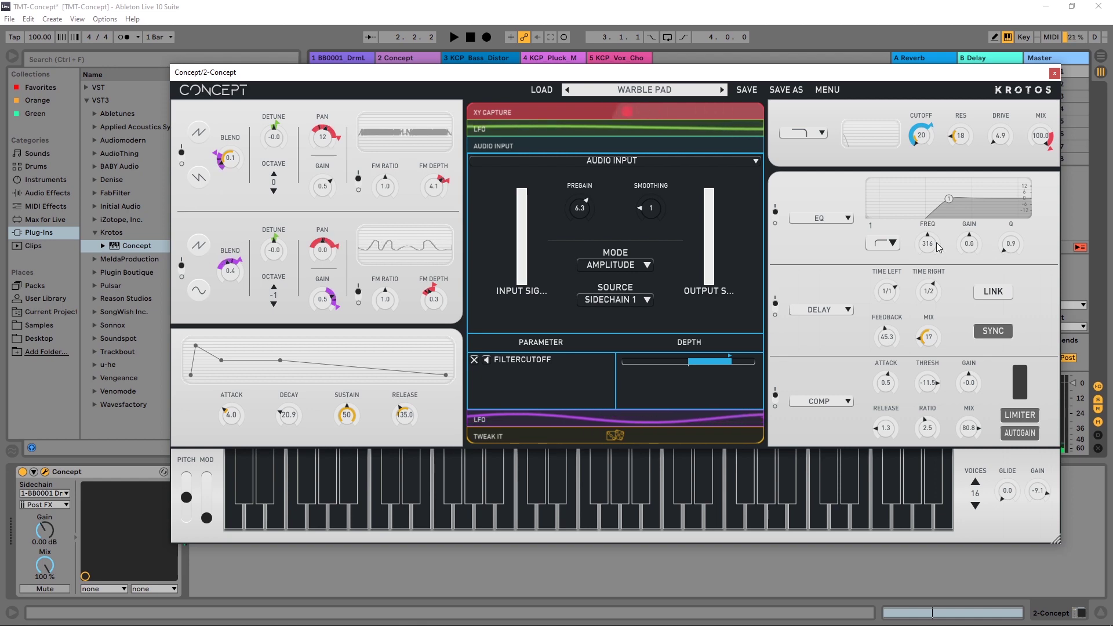
# Add the EQ frequency (FX1EQFREQ1) as an audio-input target with more depth, base around 147.
pyautogui.moveTo(972, 234)
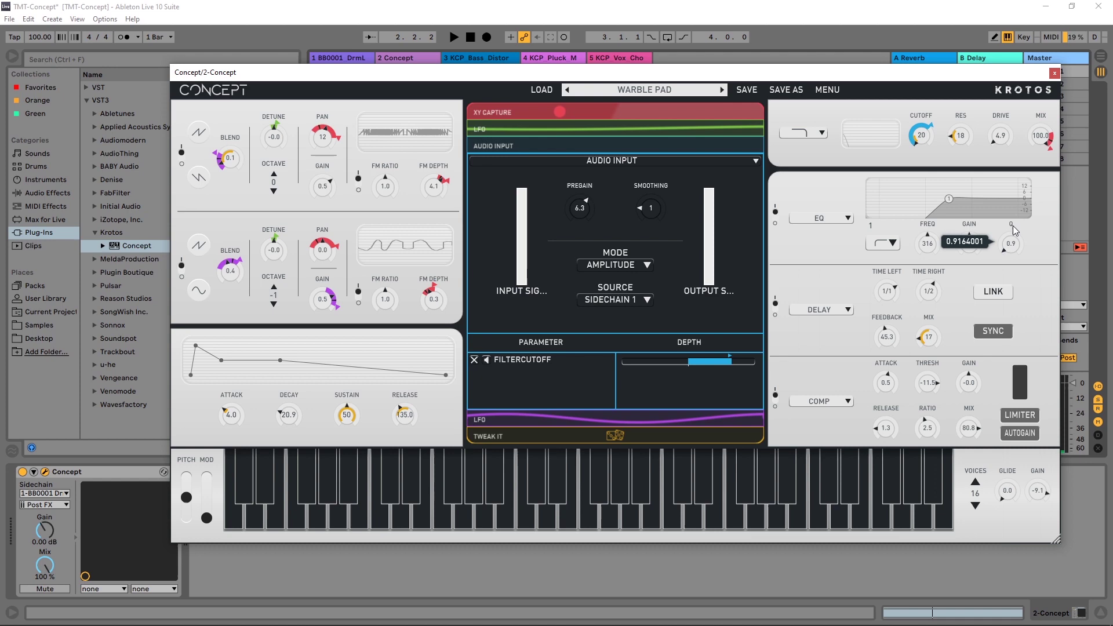
pyautogui.moveTo(935, 230)
pyautogui.moveTo(935, 230); pyautogui.dragTo(671, 372)
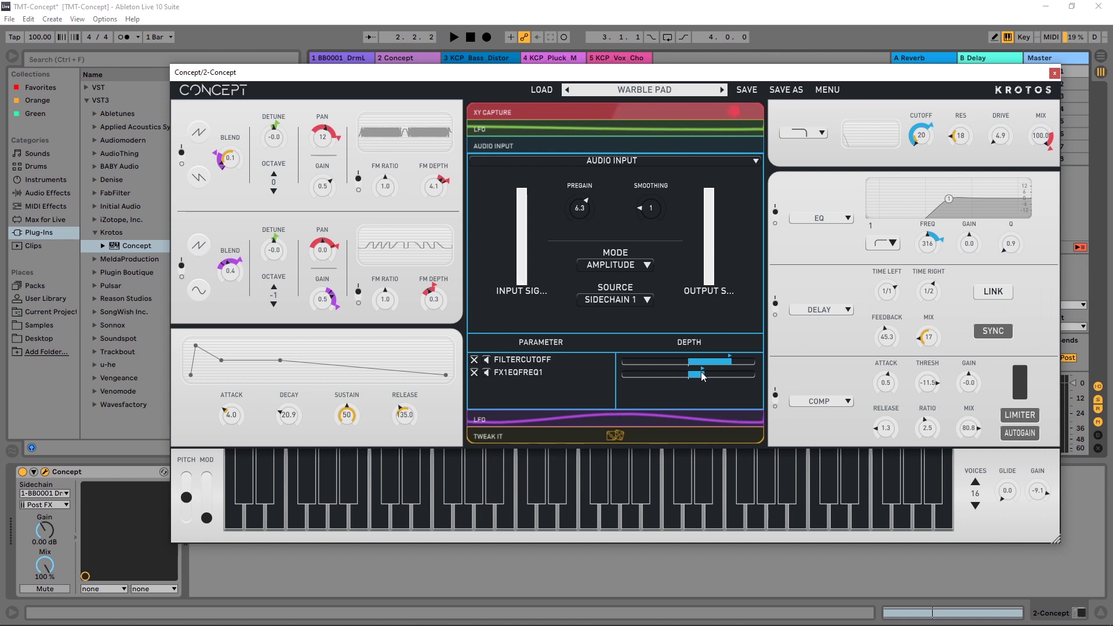
pyautogui.moveTo(703, 374); pyautogui.dragTo(714, 374)
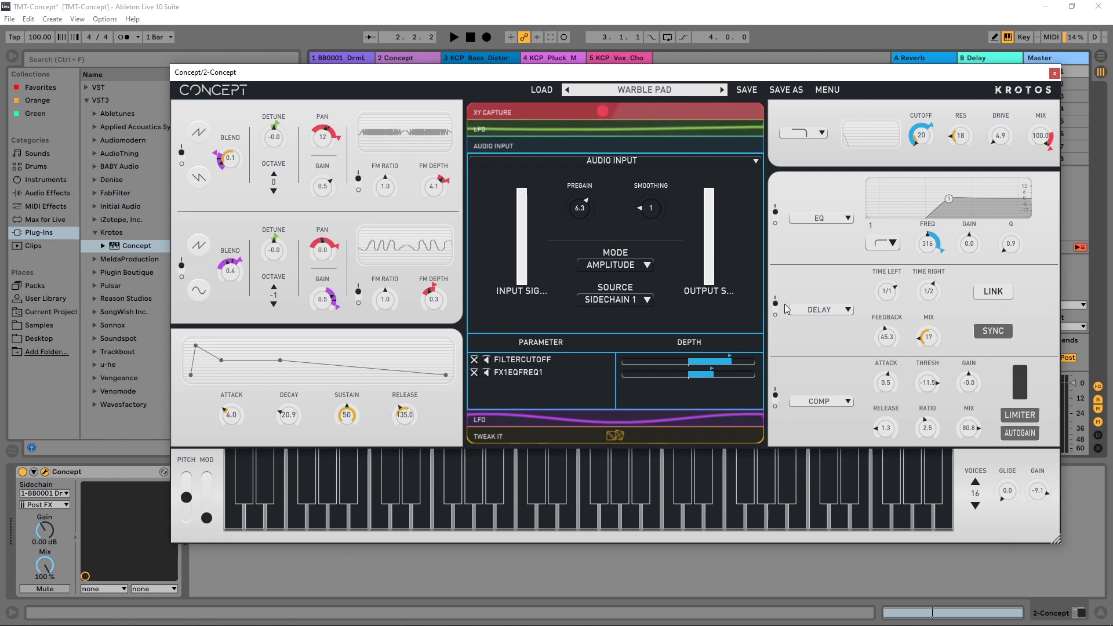
pyautogui.moveTo(928, 244); pyautogui.dragTo(923, 262)
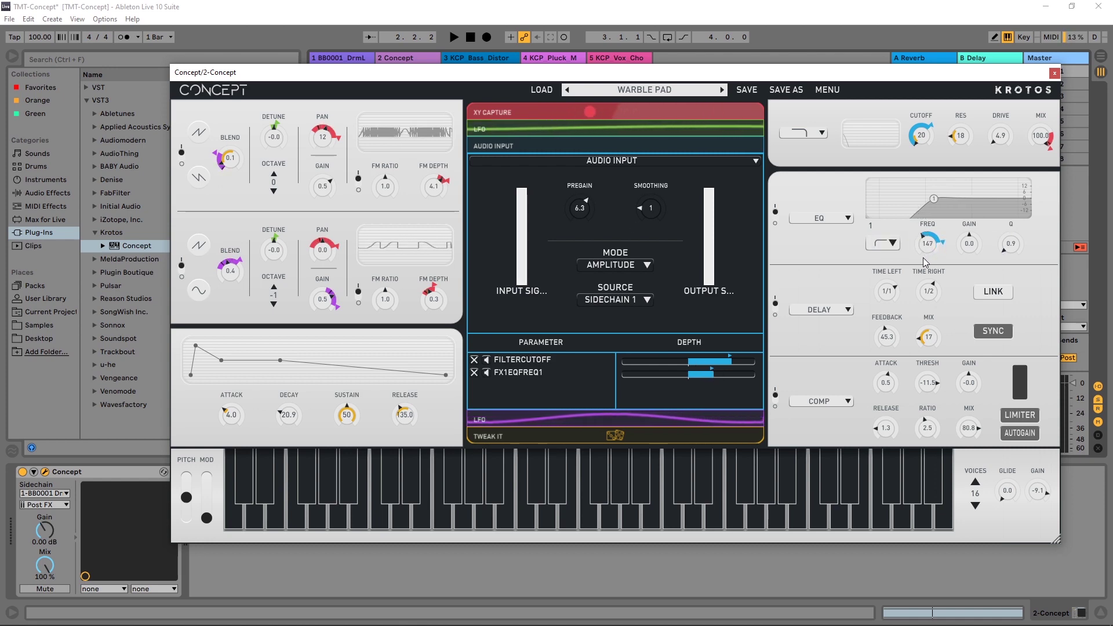
pyautogui.press('space')
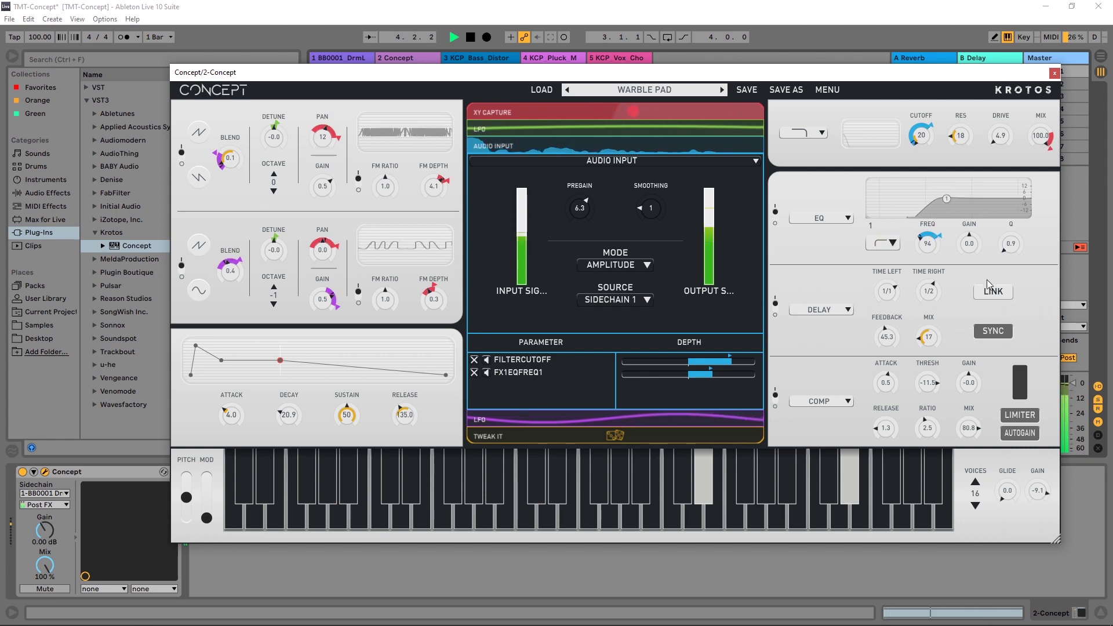
# Swap the delay slot for a BackStairs_Stereo convolution reverb and audition it.
pyautogui.press('space')
pyautogui.click(819, 310)
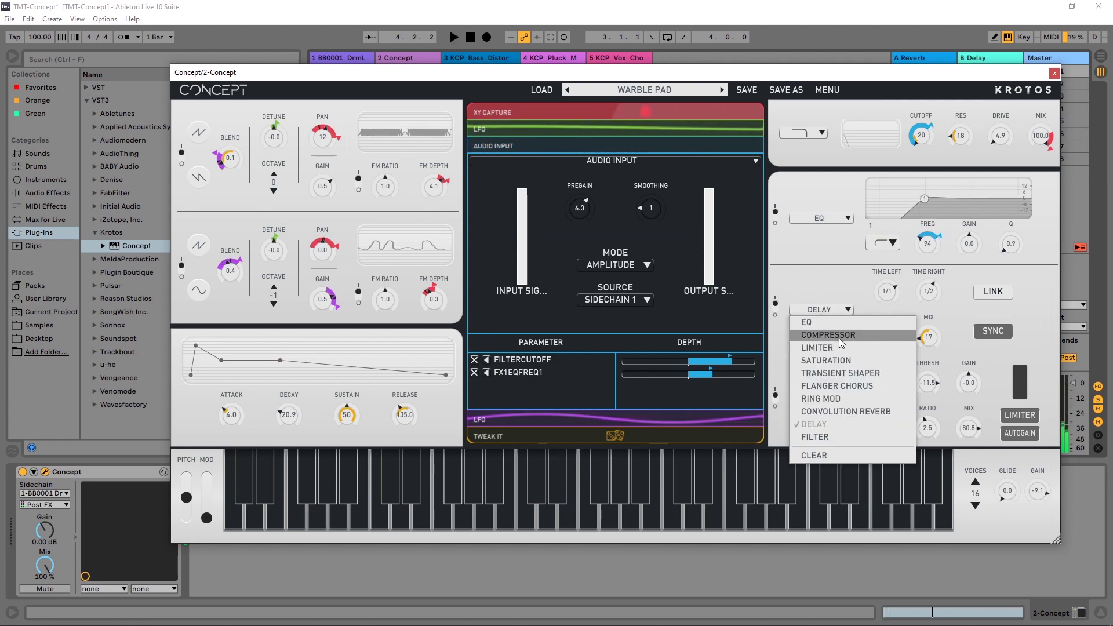
pyautogui.click(818, 411)
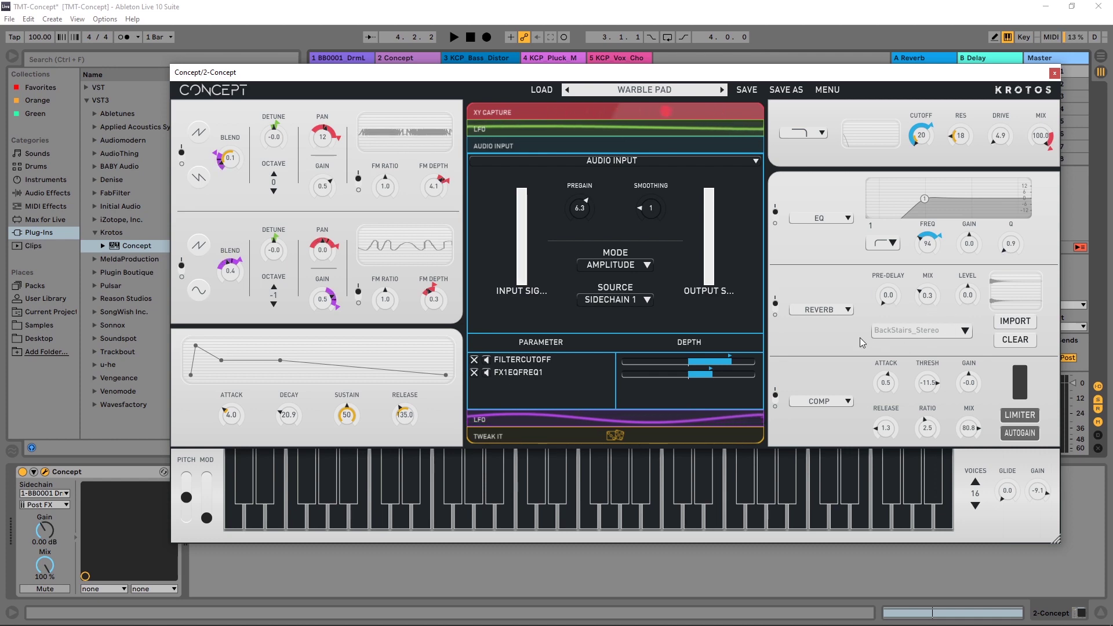
pyautogui.press('space')
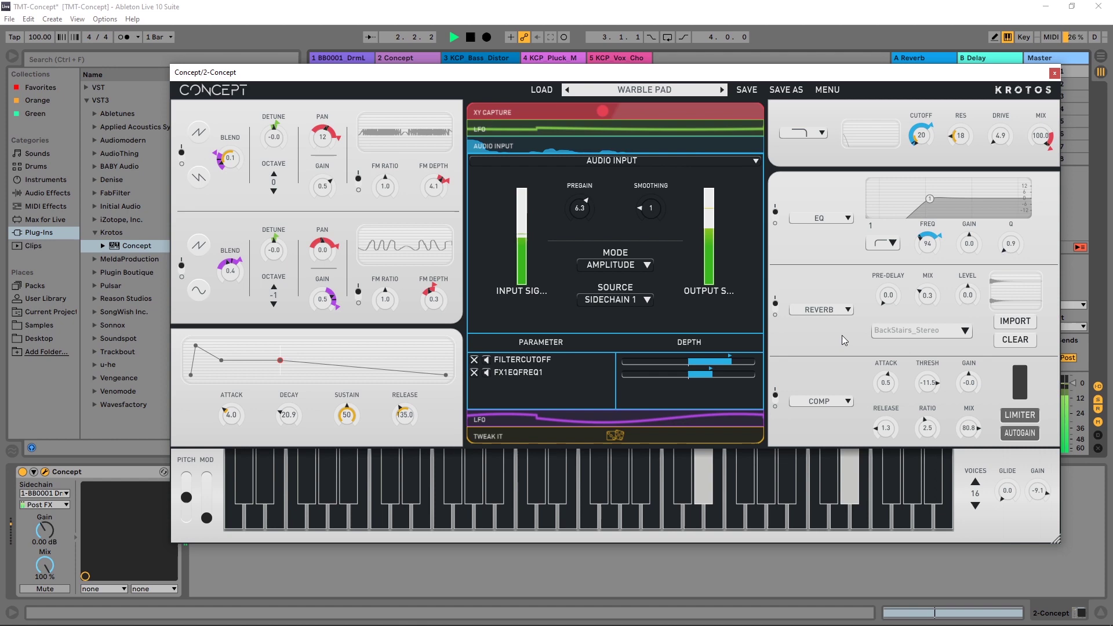
pyautogui.press('space')
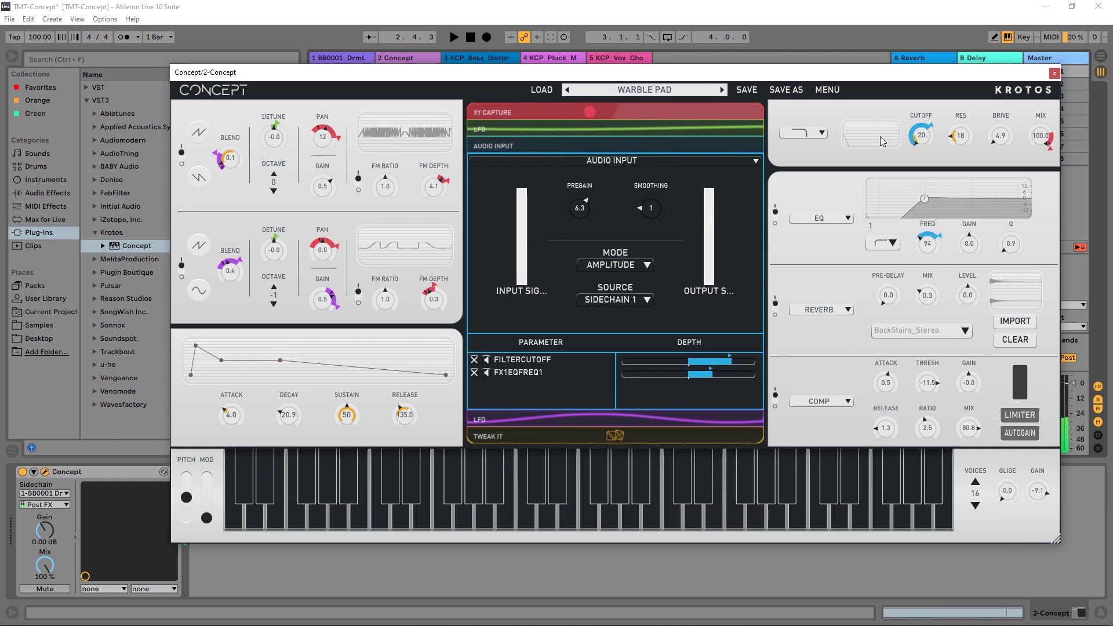
pyautogui.moveTo(374, 69); pyautogui.dragTo(269, 72)
pyautogui.press('space')
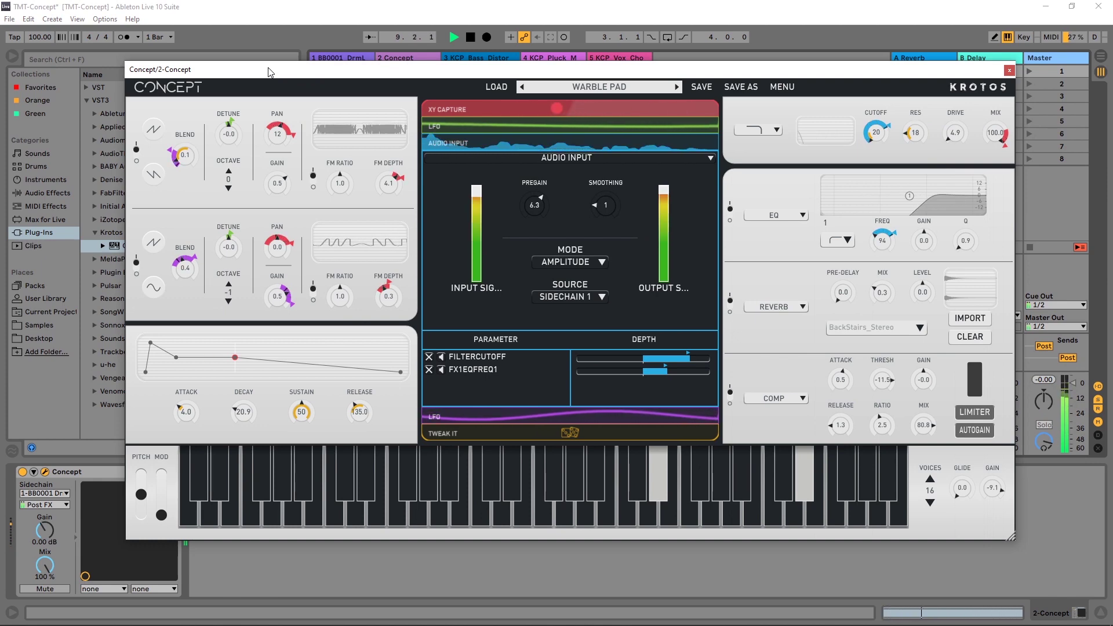
pyautogui.press('space')
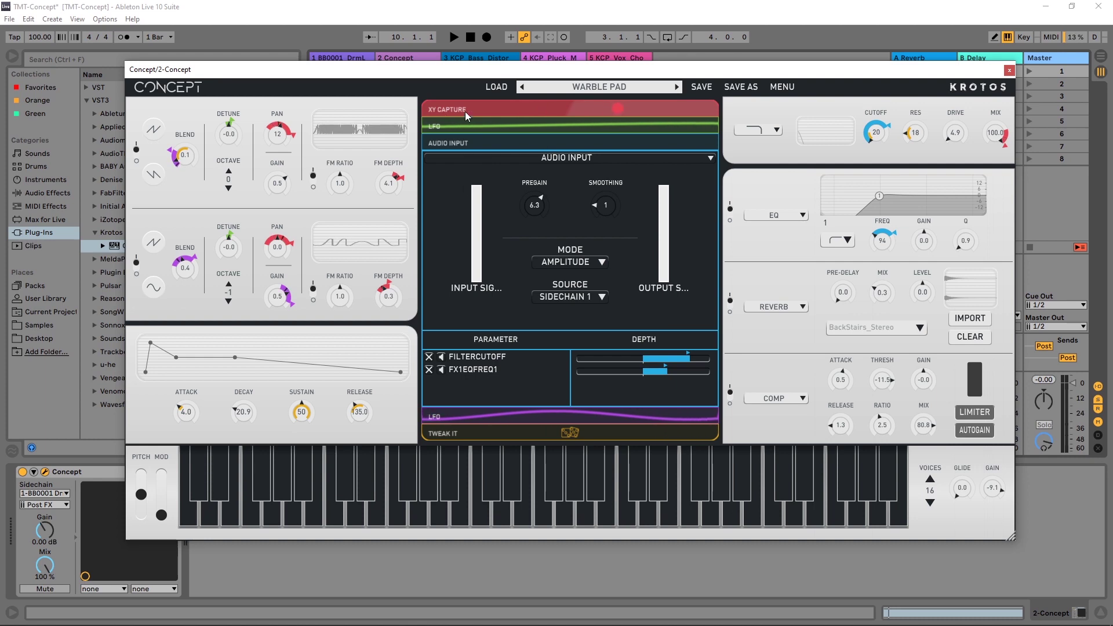
# Launch the BB0002 drum loop, solo the drum and Concept tracks together, then stop playback.
pyautogui.moveTo(458, 69); pyautogui.dragTo(878, 87)
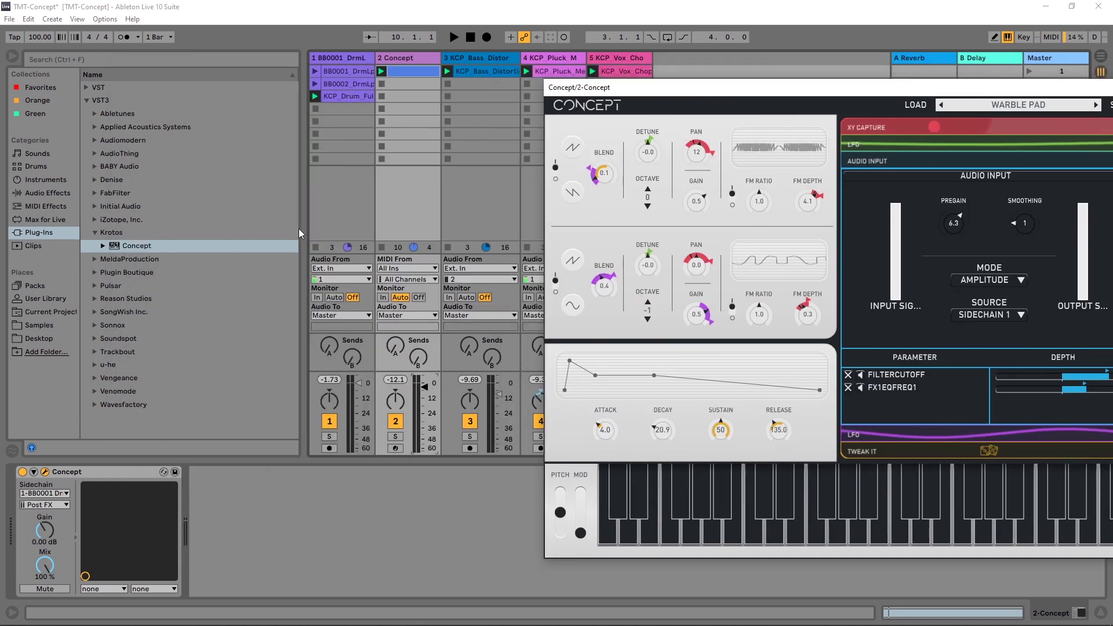
pyautogui.click(315, 84)
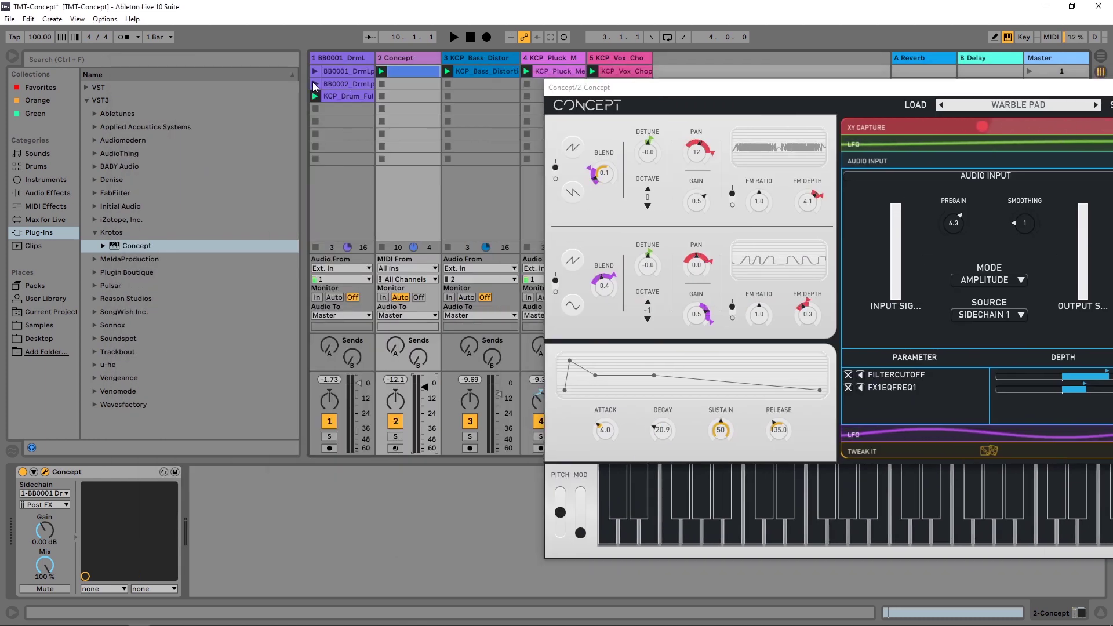
pyautogui.click(314, 84)
pyautogui.moveTo(726, 94); pyautogui.dragTo(631, 103)
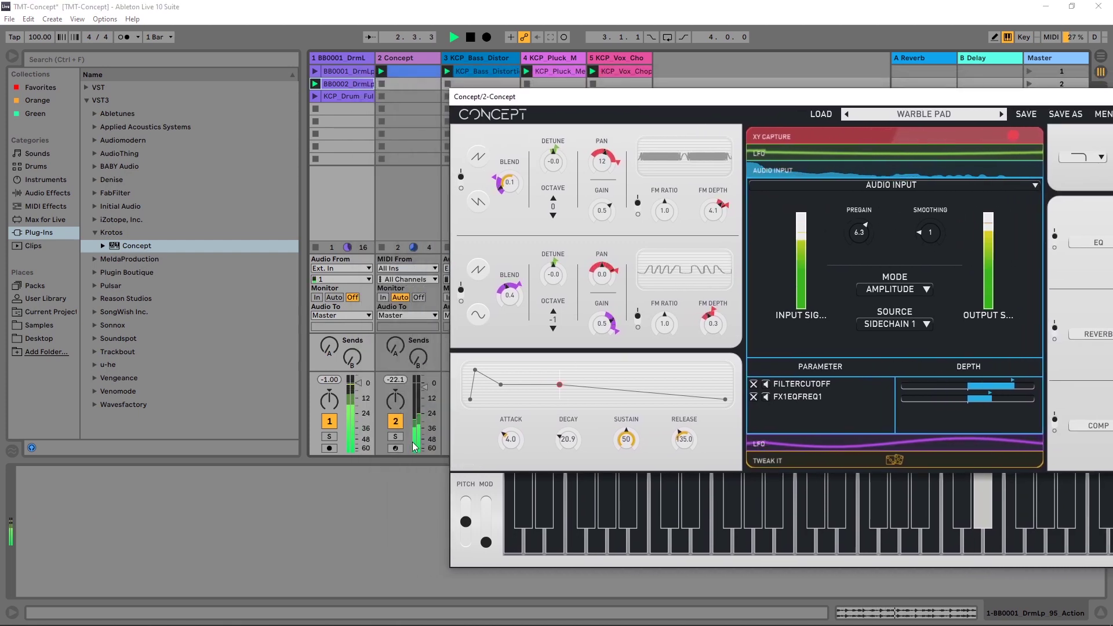
pyautogui.click(396, 436)
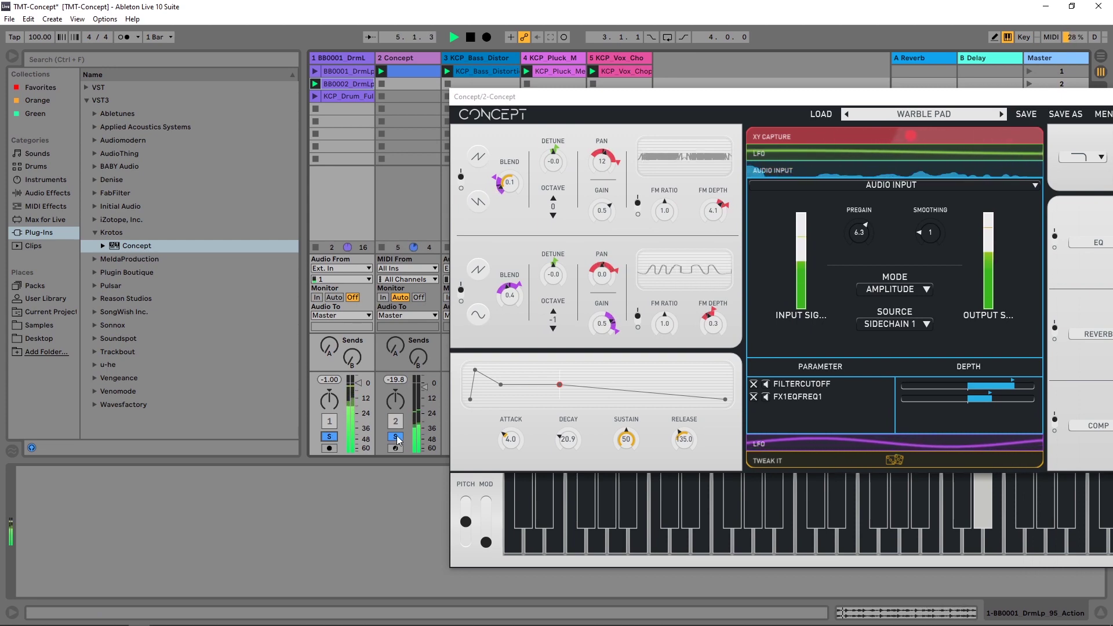
pyautogui.press('space')
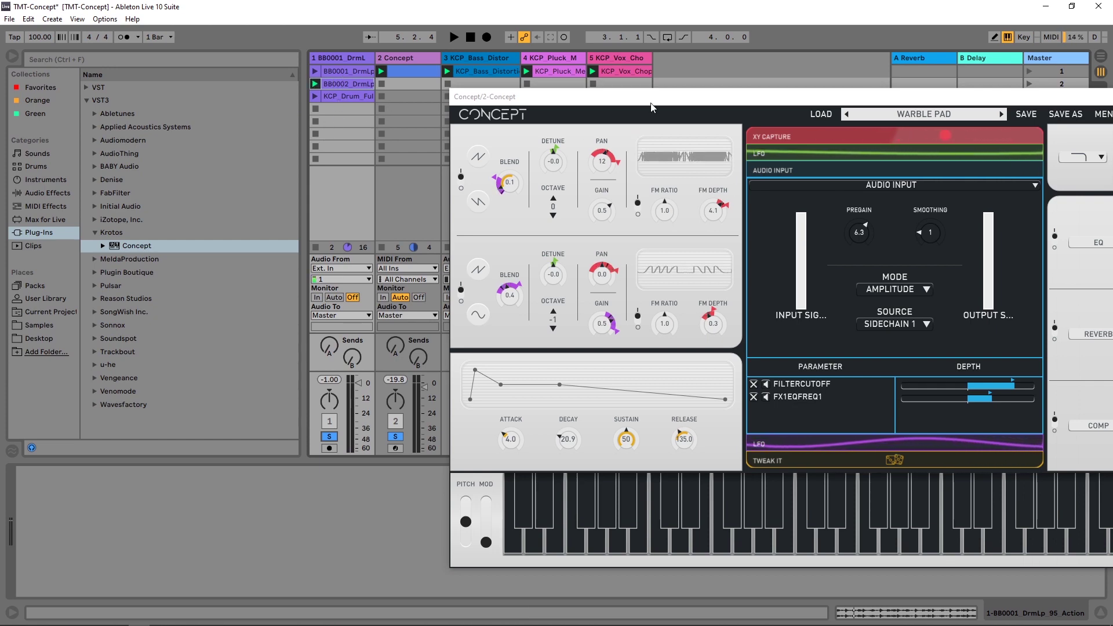
# Drag the Concept window up and left so the full Warble Pad panel is visible.
pyautogui.moveTo(653, 102); pyautogui.dragTo(316, 80)
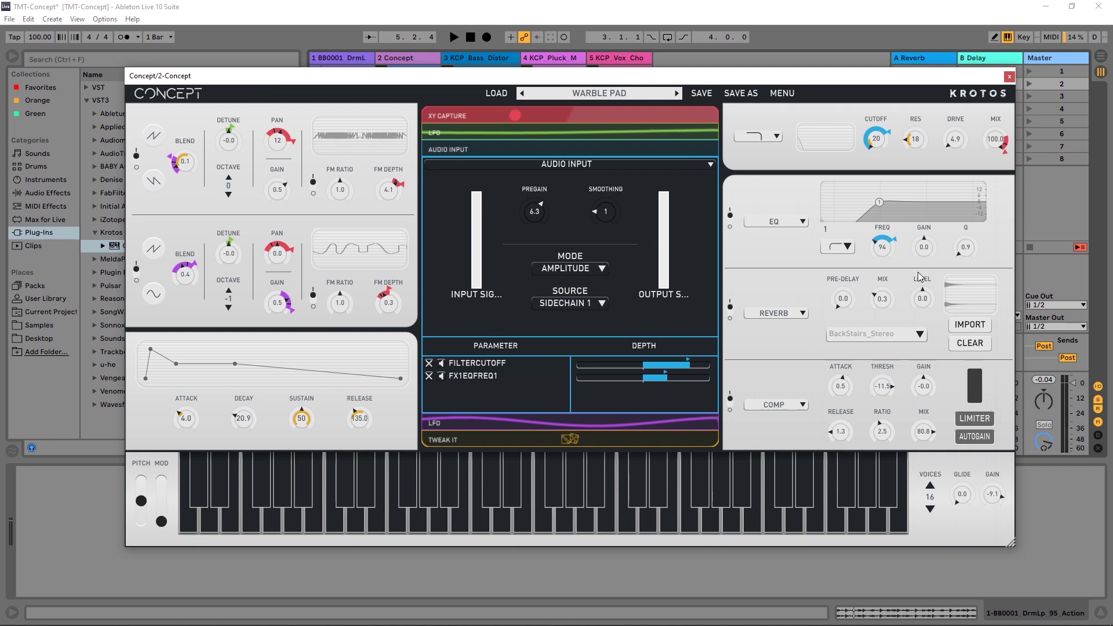